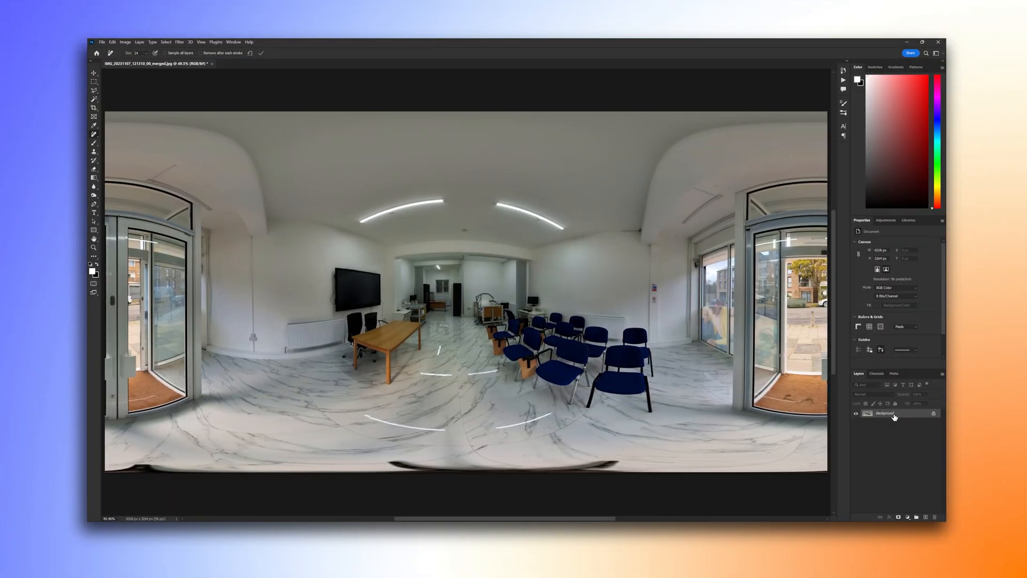
Duplicate the Background layer of the panorama and flip the copy vertically.
drag(922, 499, 927, 517)
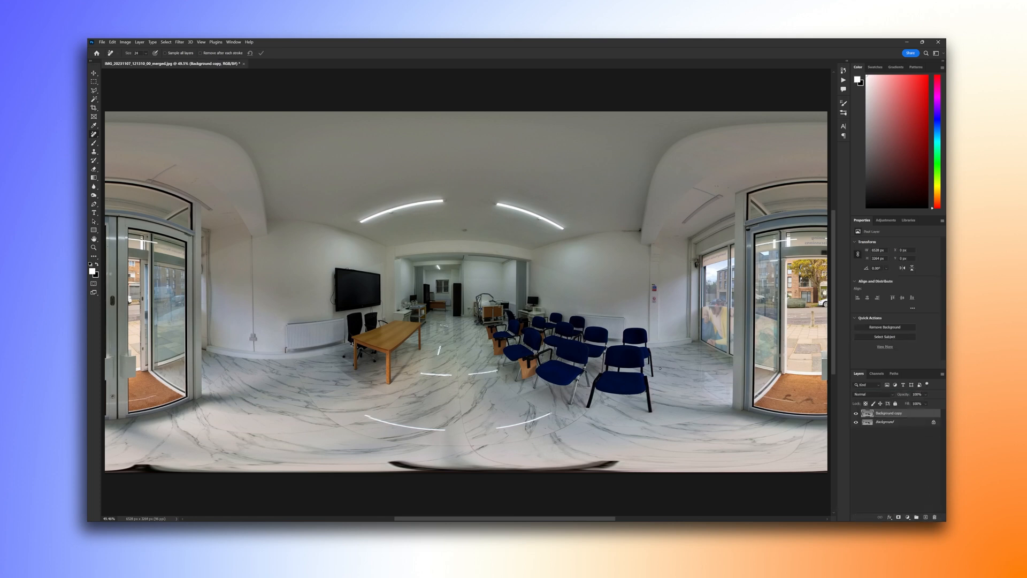
click(111, 42)
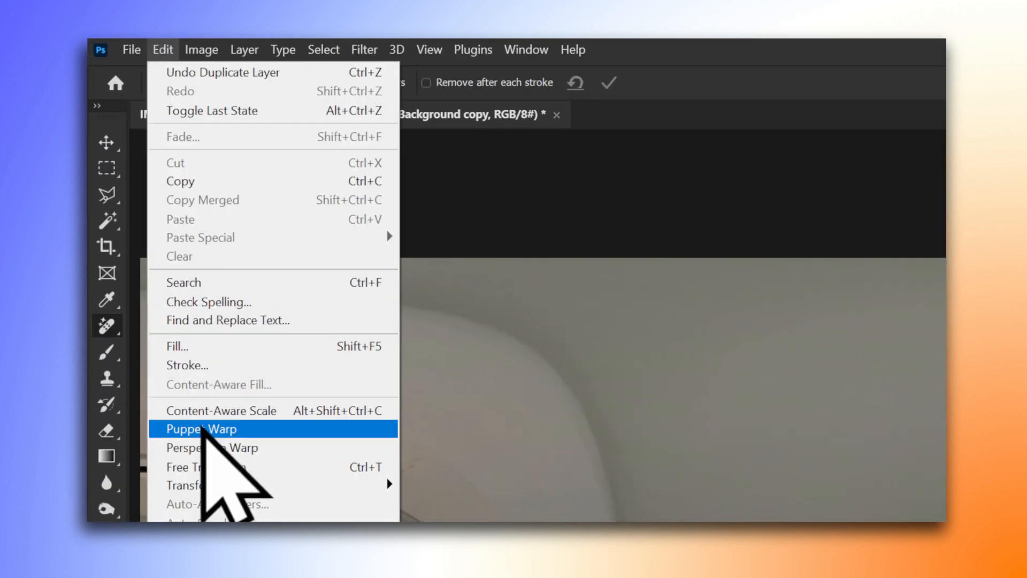
mouse_move(225, 485)
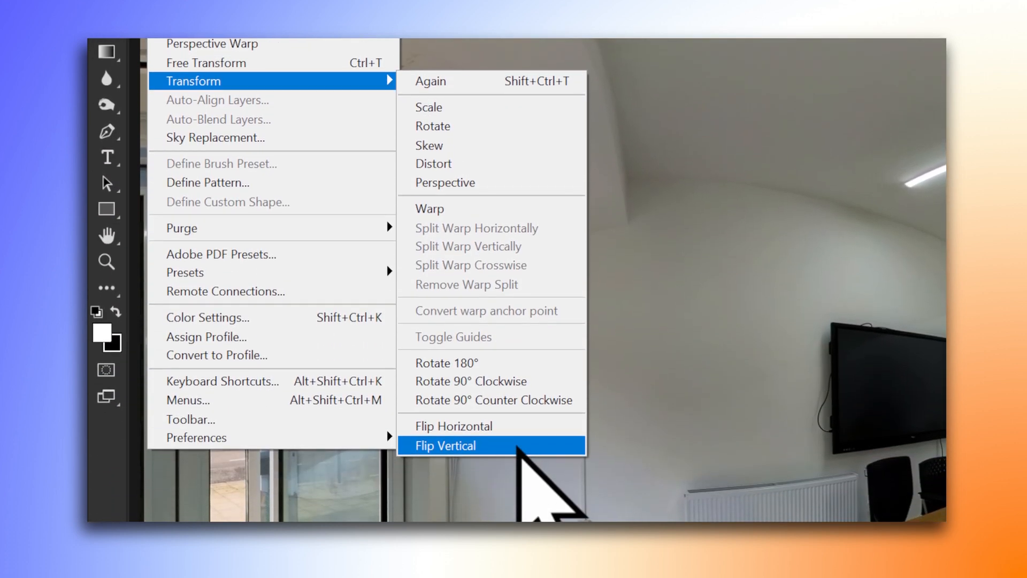
click(518, 448)
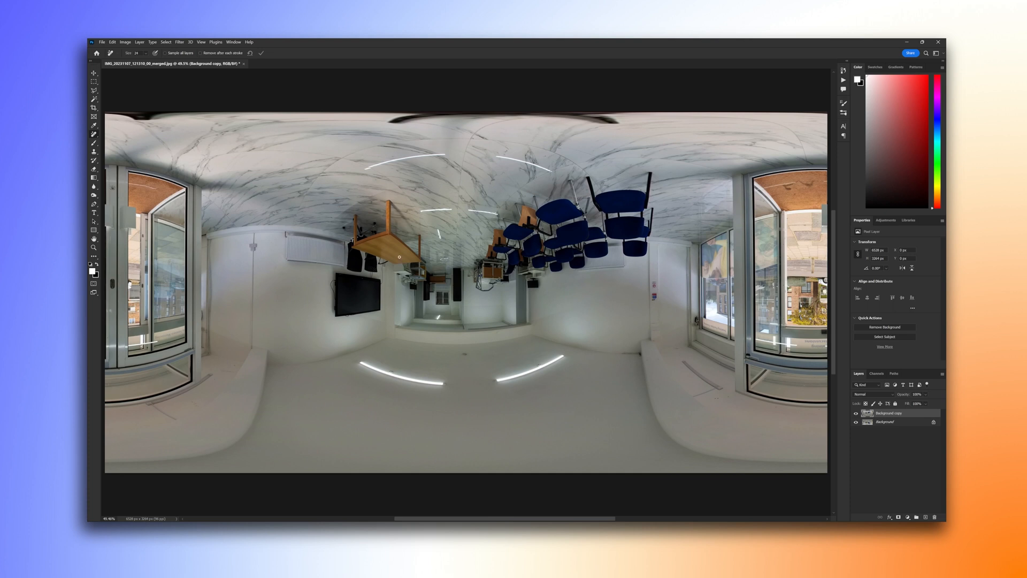
Apply the Polar Coordinates distortion to the flipped layer copy with the Rectangular to Polar option.
click(180, 42)
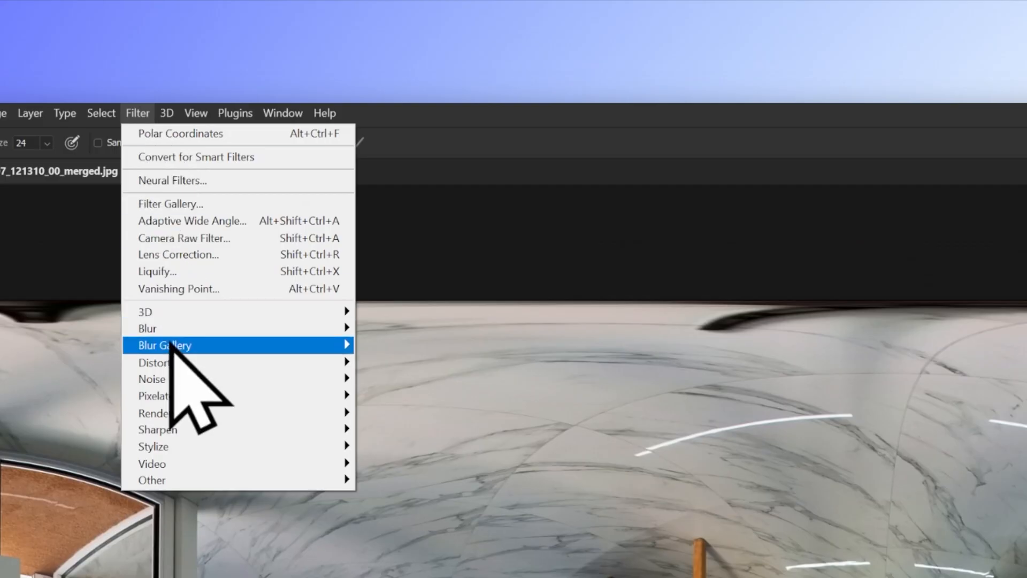
mouse_move(184, 372)
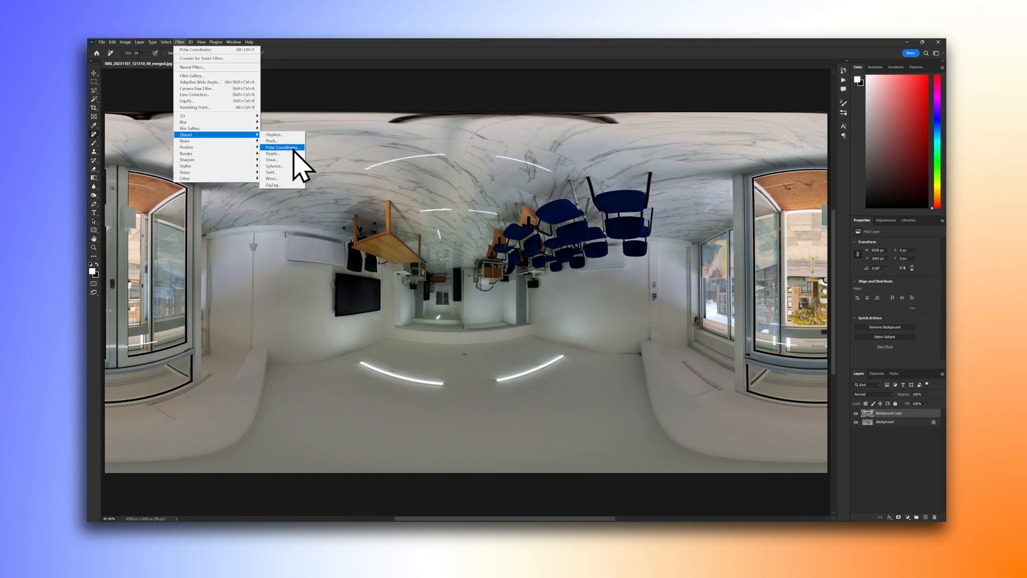
click(443, 397)
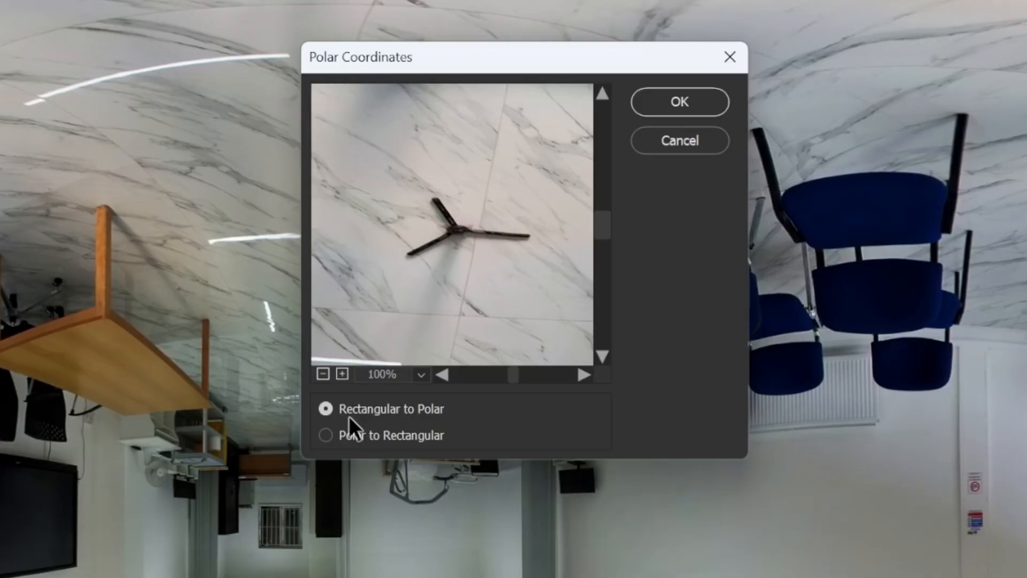
click(681, 107)
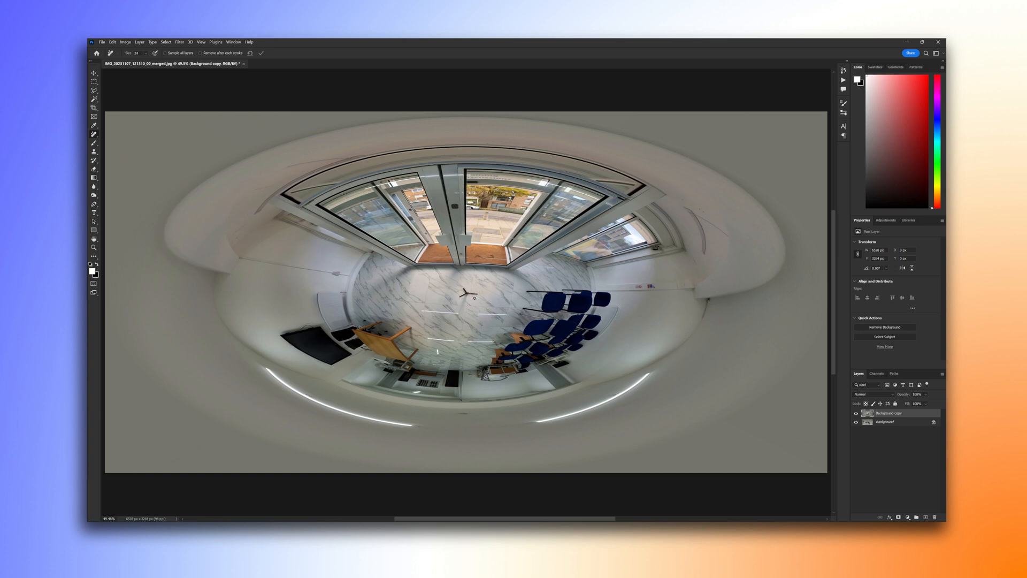
Paint over the three tripod legs at the centre of the marble floor with the Remove tool and erase them.
drag(466, 299, 524, 300)
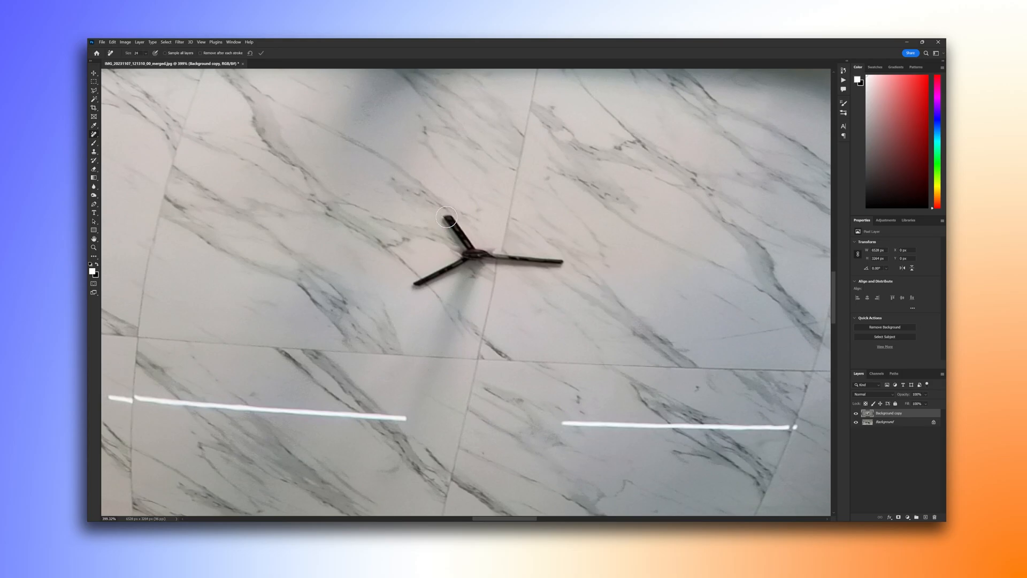
mouse_move(446, 213)
mouse_down()
mouse_move(483, 257)
mouse_move(556, 262)
mouse_up()
mouse_move(475, 254)
mouse_down()
mouse_move(416, 288)
mouse_move(465, 257)
mouse_move(568, 262)
mouse_up()
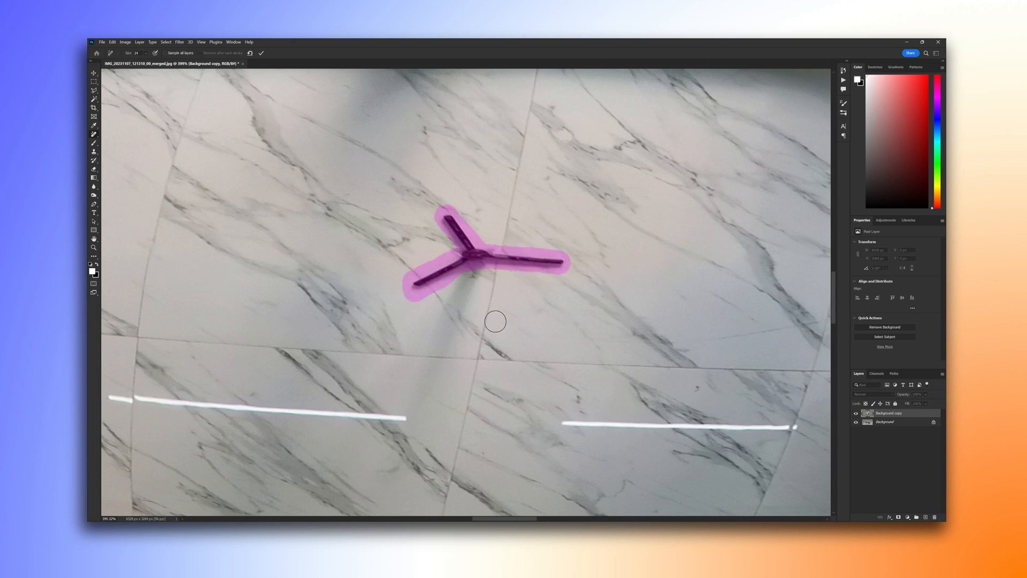
click(261, 53)
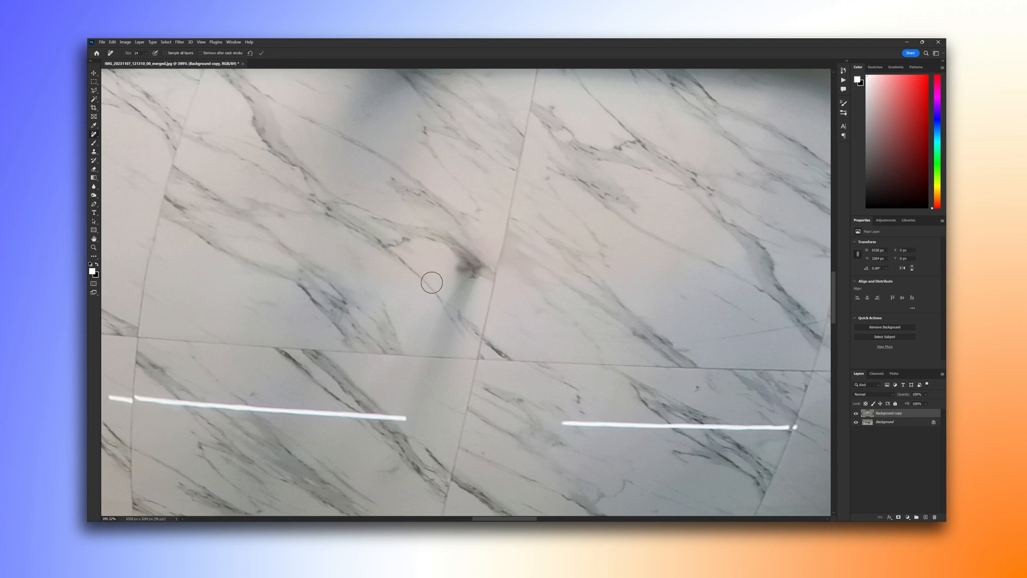
key(ctrl+0)
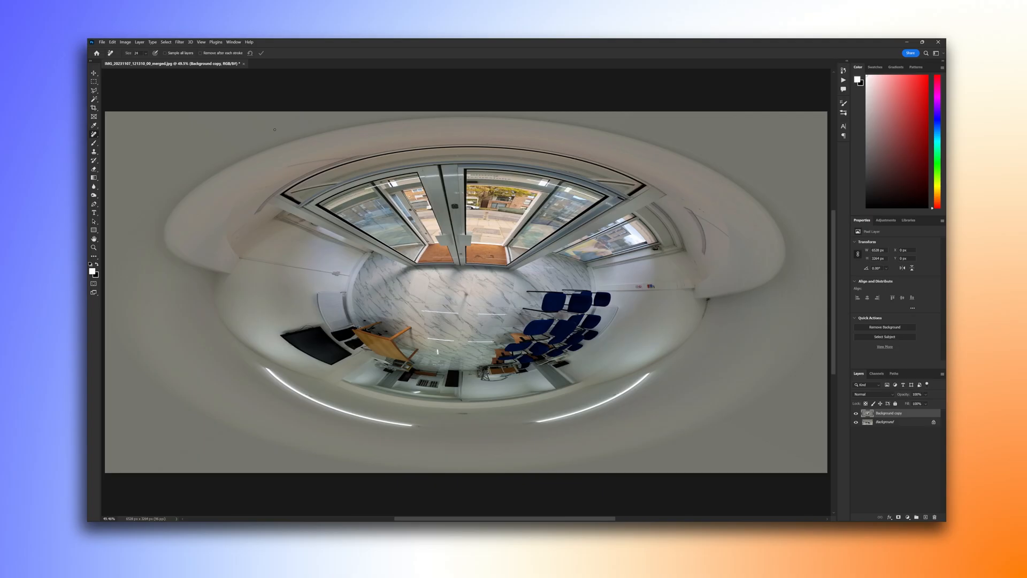
Apply the Polar Coordinates distortion to the retouched layer with the Polar to Rectangular option.
click(180, 42)
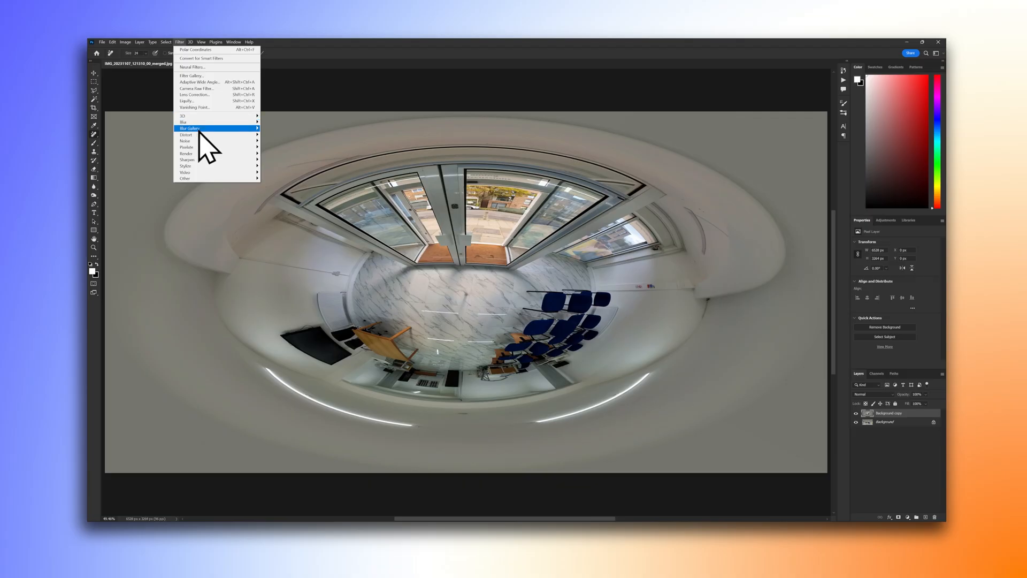
mouse_move(198, 137)
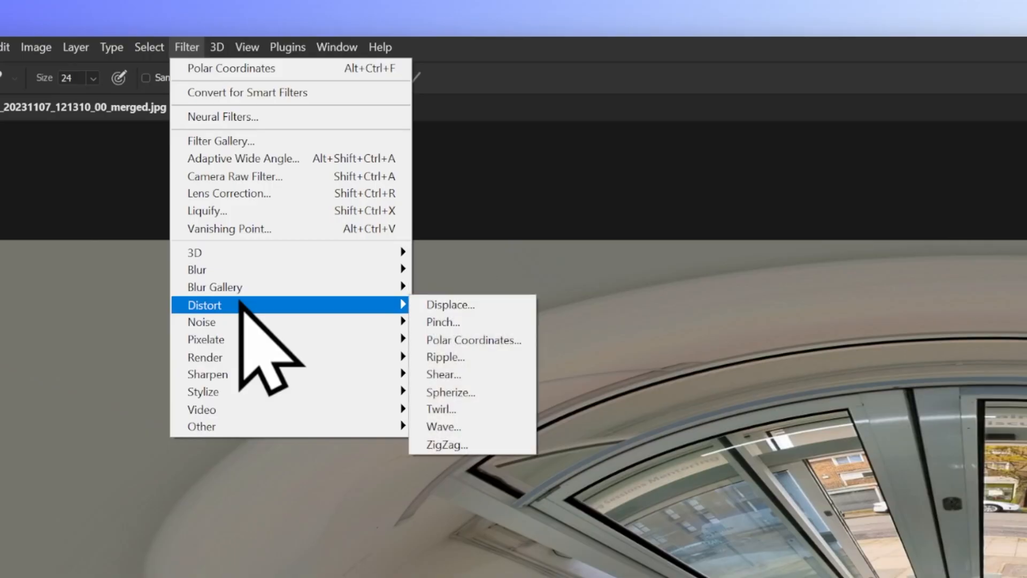
click(498, 343)
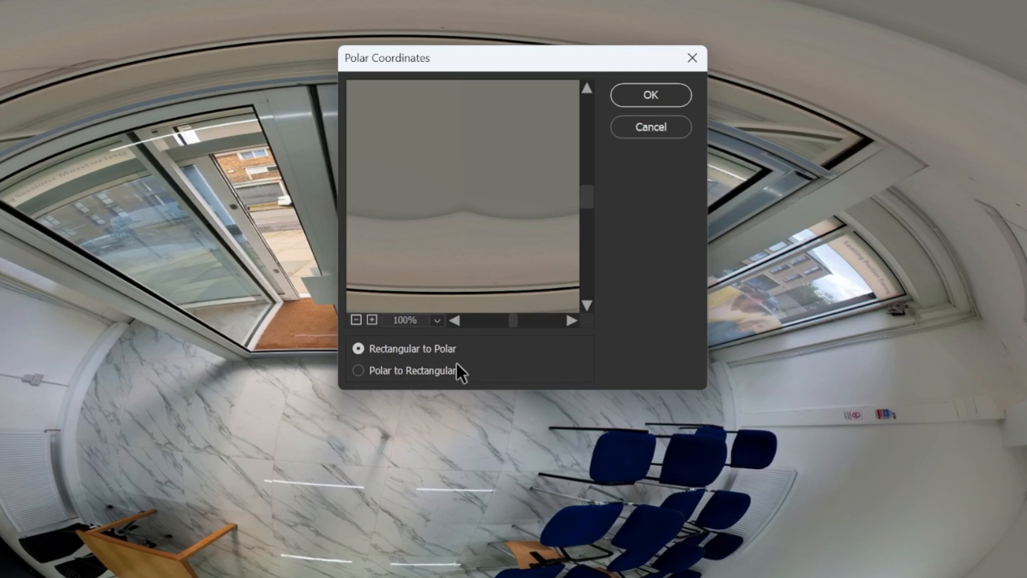
click(359, 370)
click(648, 97)
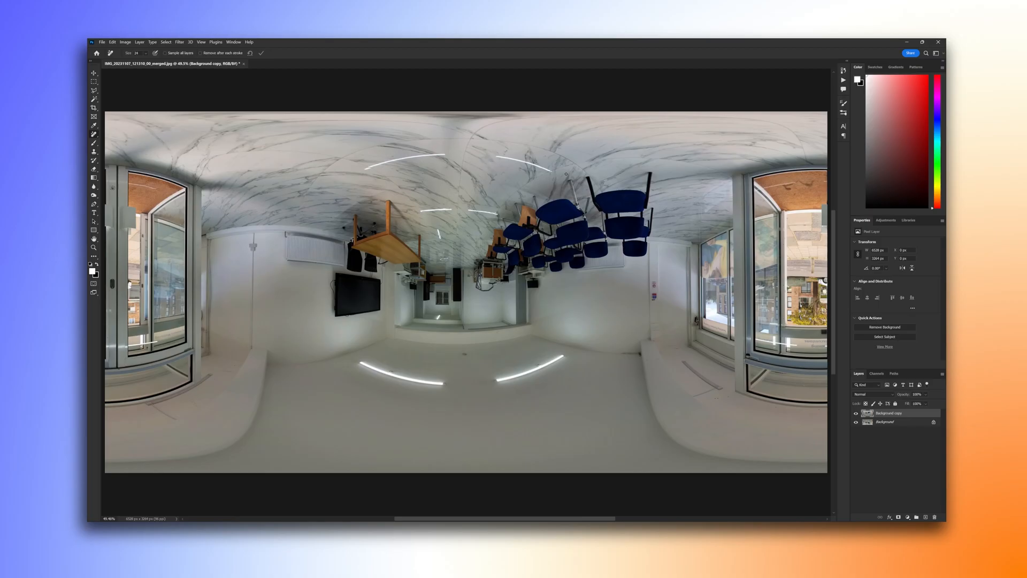
Flip the retouched panorama layer vertically with Free Transform so the room is upright again.
click(112, 42)
mouse_move(151, 187)
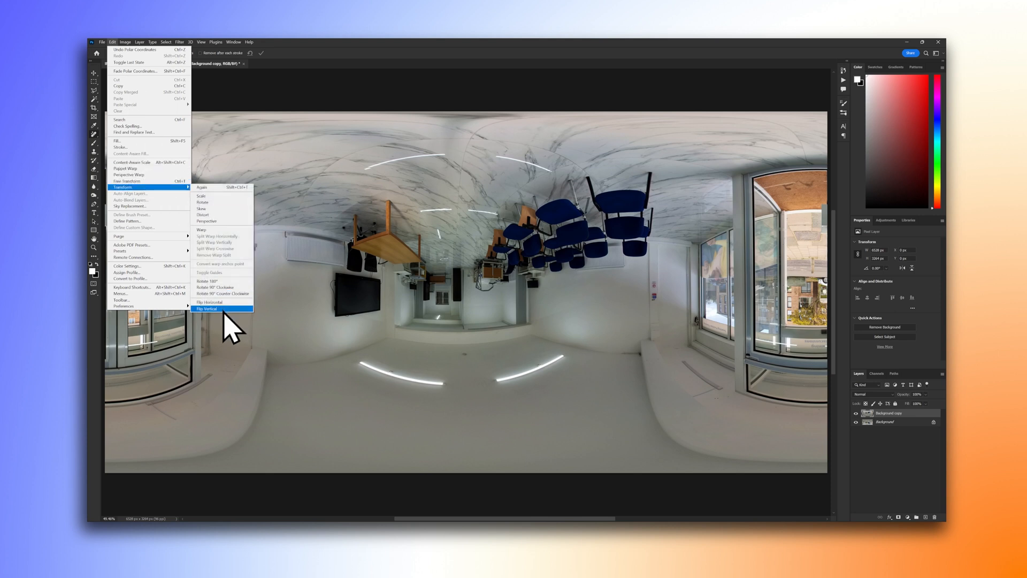
click(476, 313)
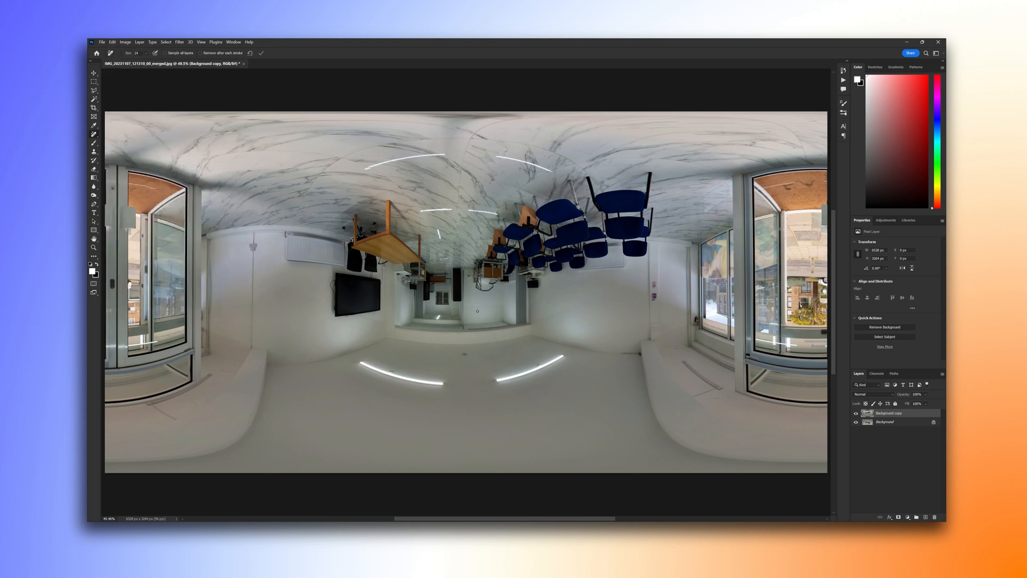
key(ctrl+t)
right_click(479, 313)
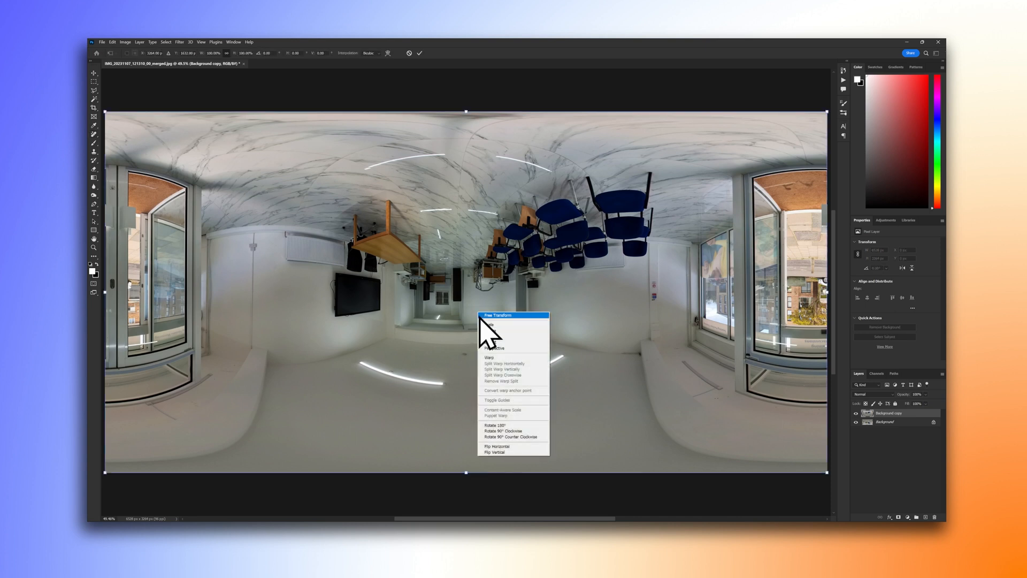
click(530, 453)
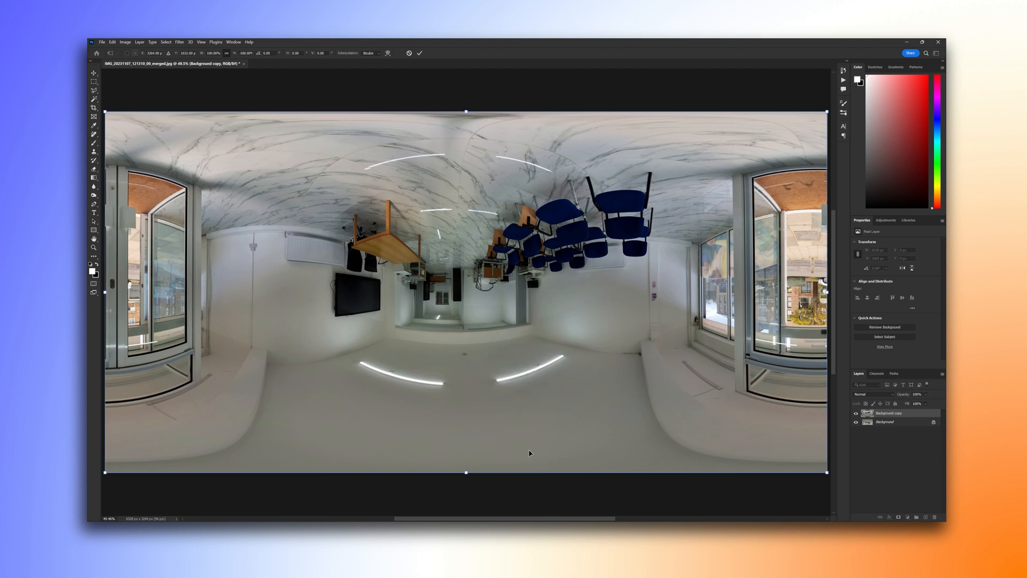
key(Return)
key(j)
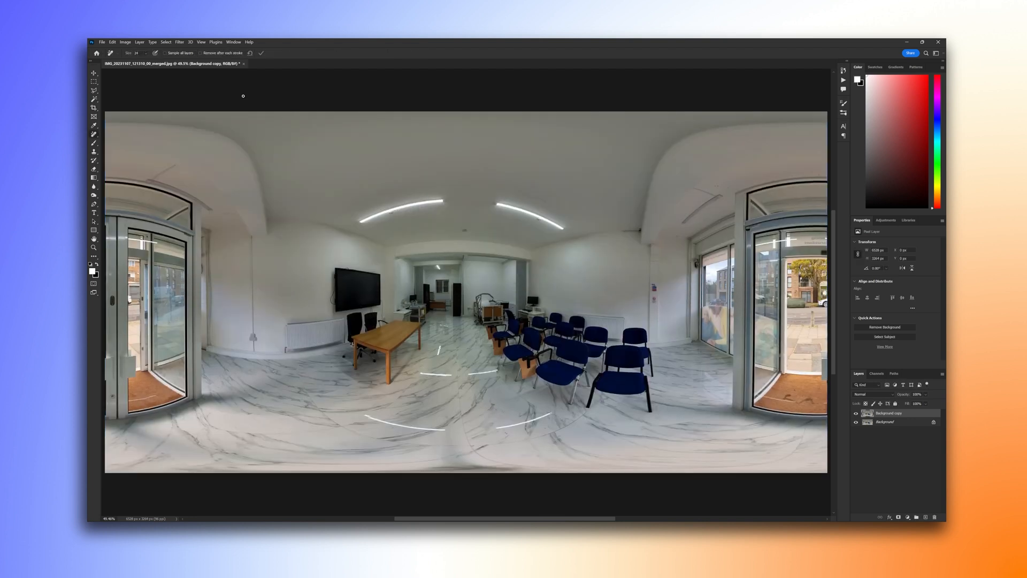
Keep the document open and start exporting the retouched panorama with Export As.
click(244, 63)
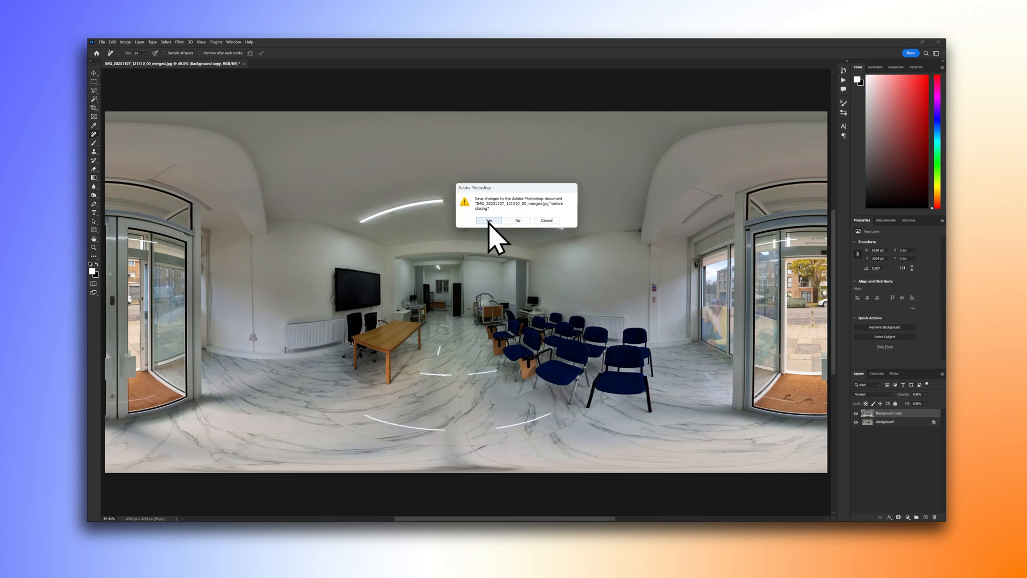
click(546, 220)
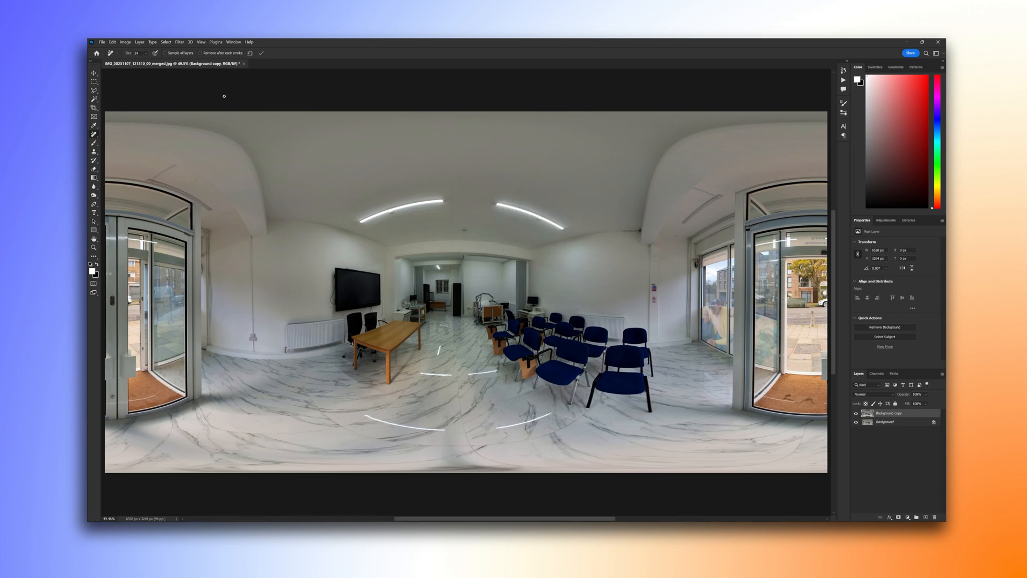
click(102, 42)
mouse_move(113, 156)
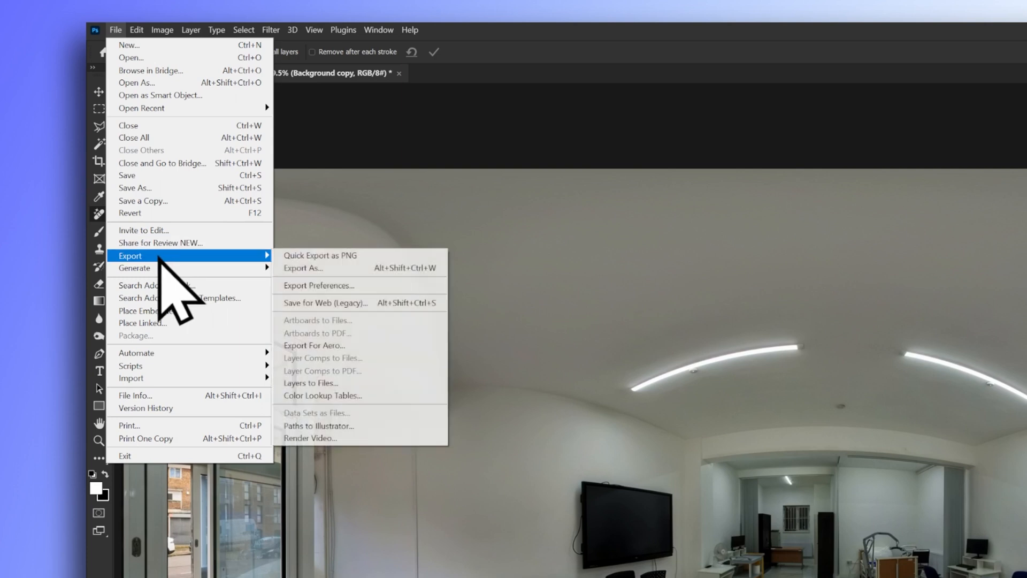
click(368, 269)
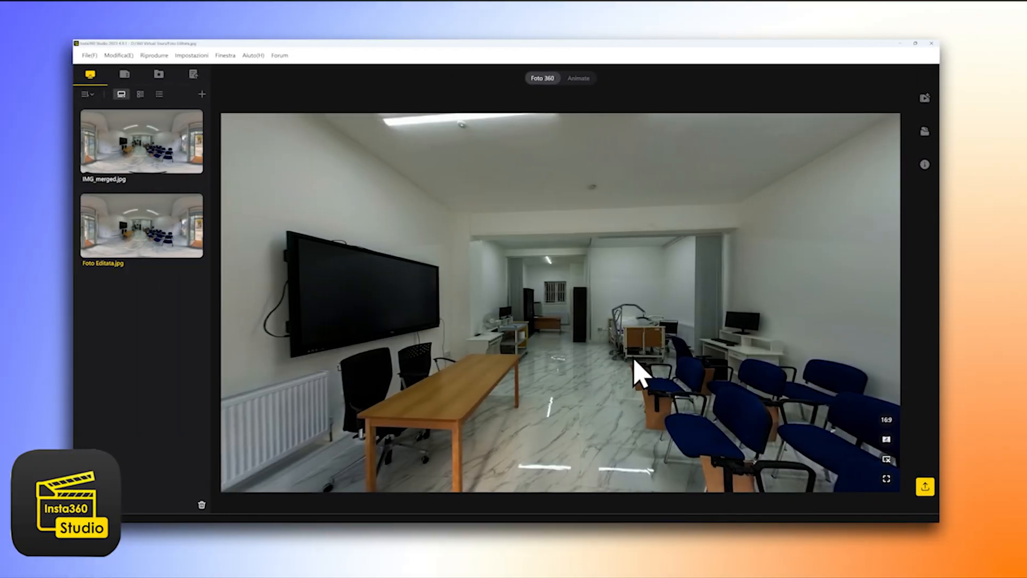
Switch to Insta360 Studio and turn the view of Foto Editata.jpg to examine the floor.
drag(635, 367, 631, 162)
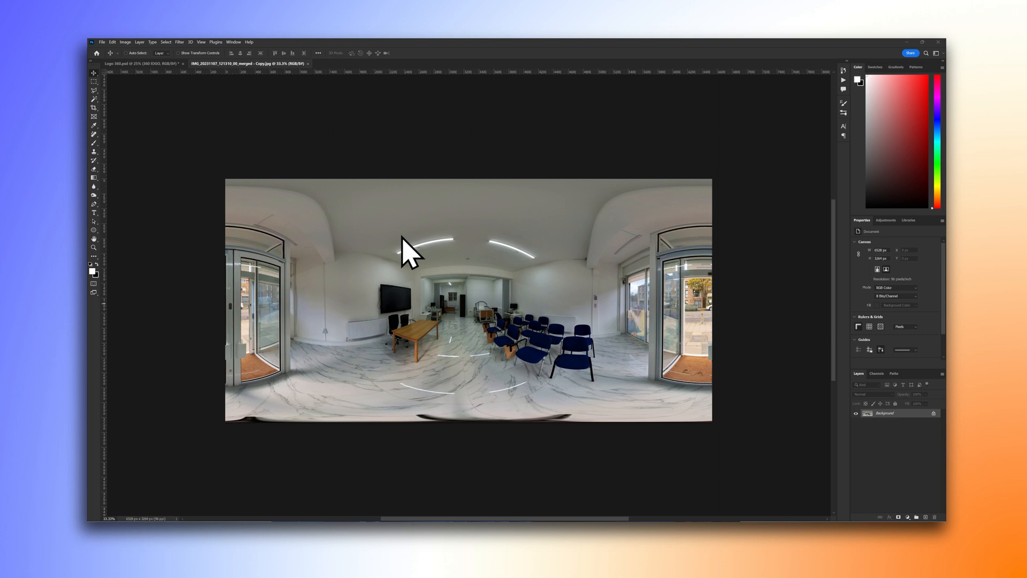
Copy the pixel width of the unretouched panorama from its Image Size settings and close them without resizing.
click(126, 43)
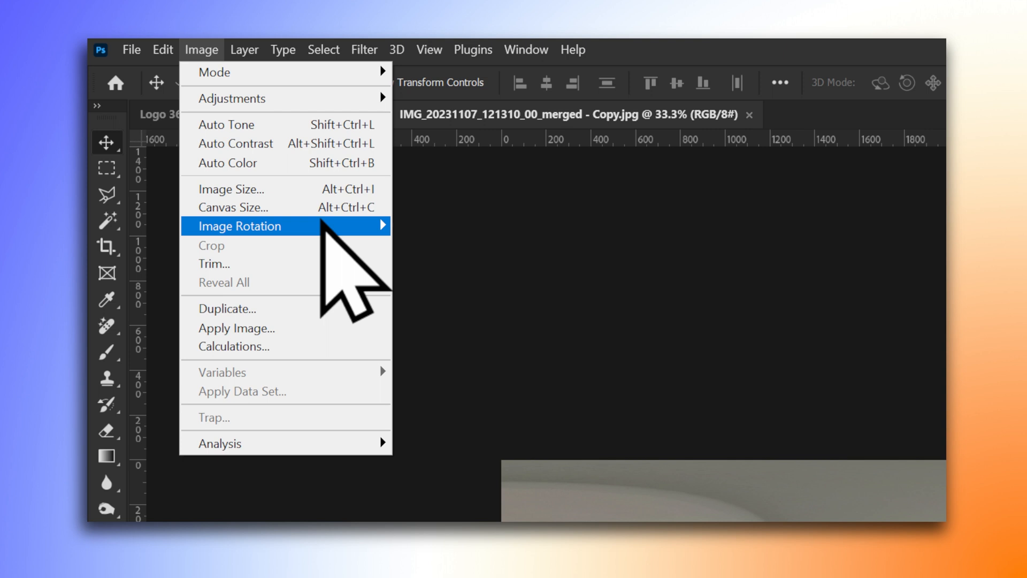
click(337, 189)
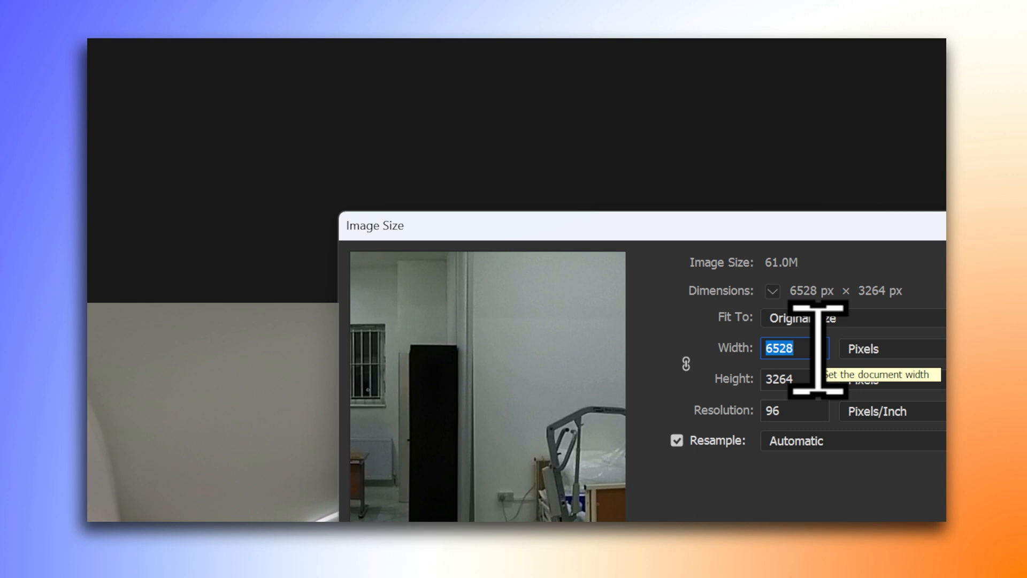
right_click(818, 350)
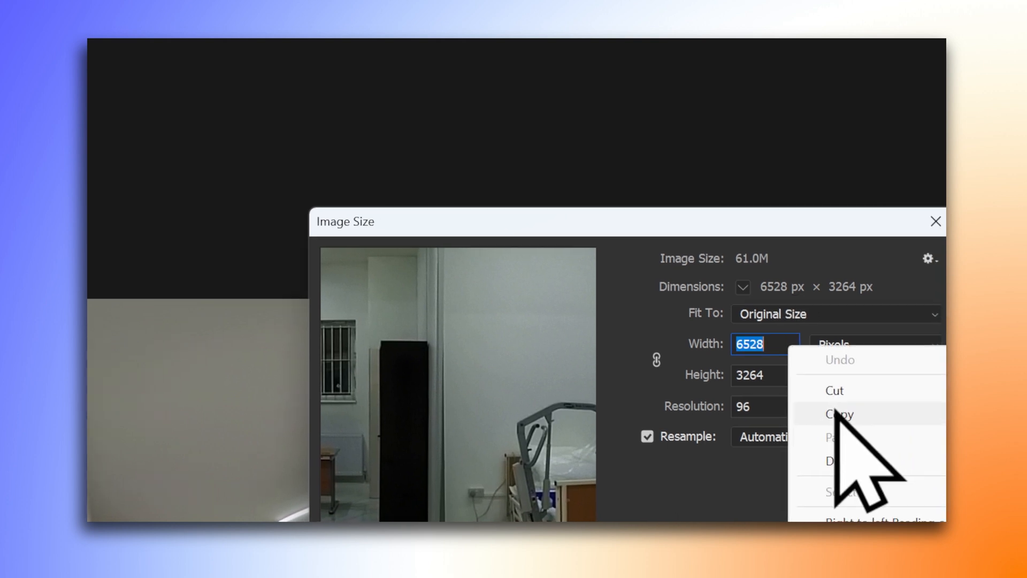
click(867, 422)
click(860, 458)
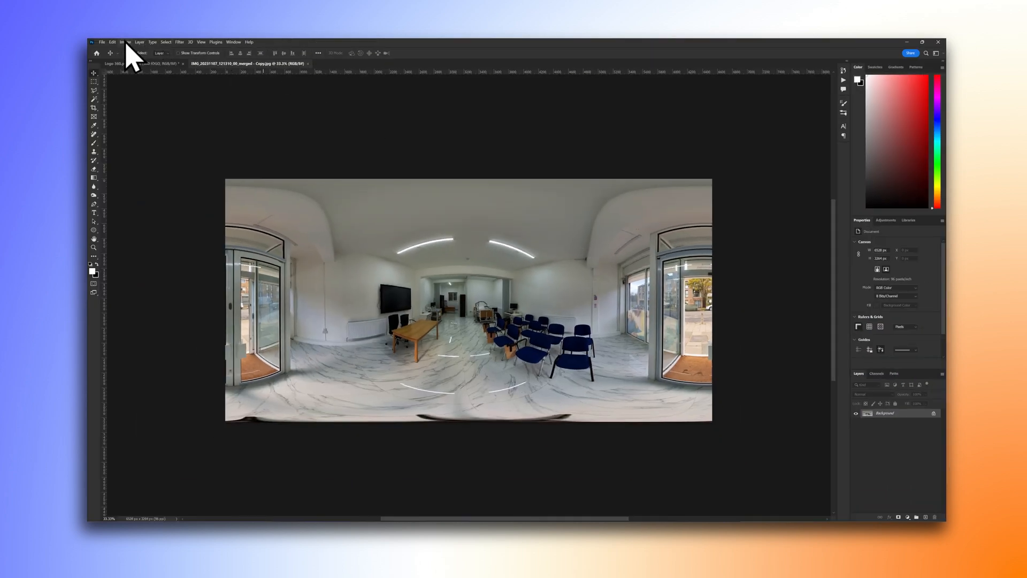
Create a new document 6528 pixels wide and 6528 pixels high with a white background.
click(103, 42)
click(106, 51)
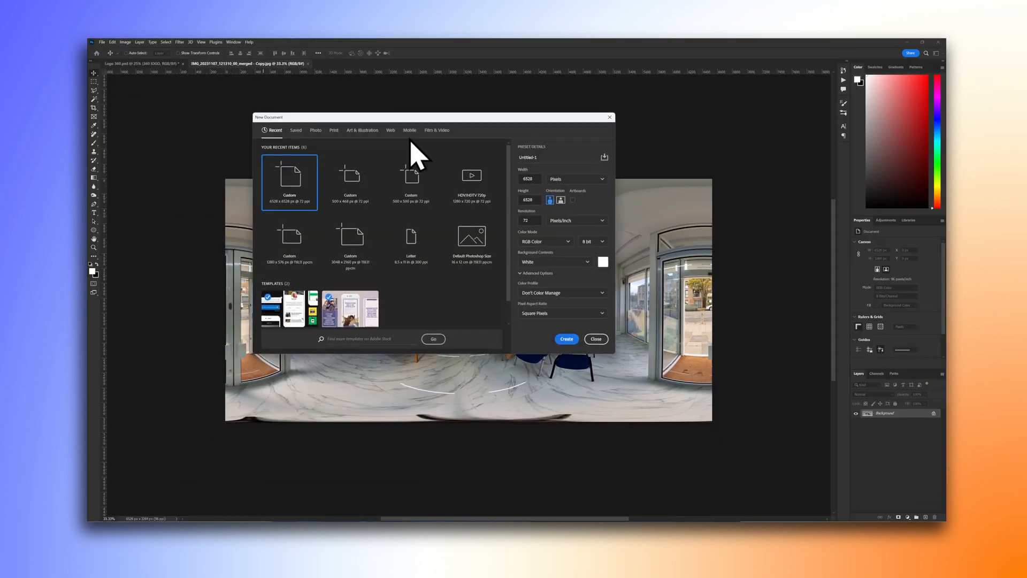
double_click(534, 178)
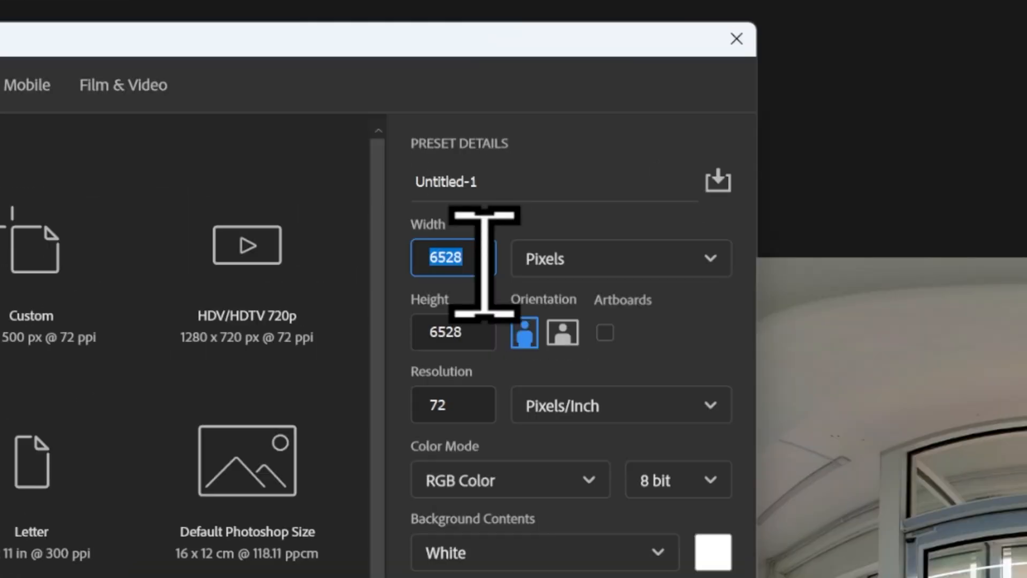
double_click(493, 332)
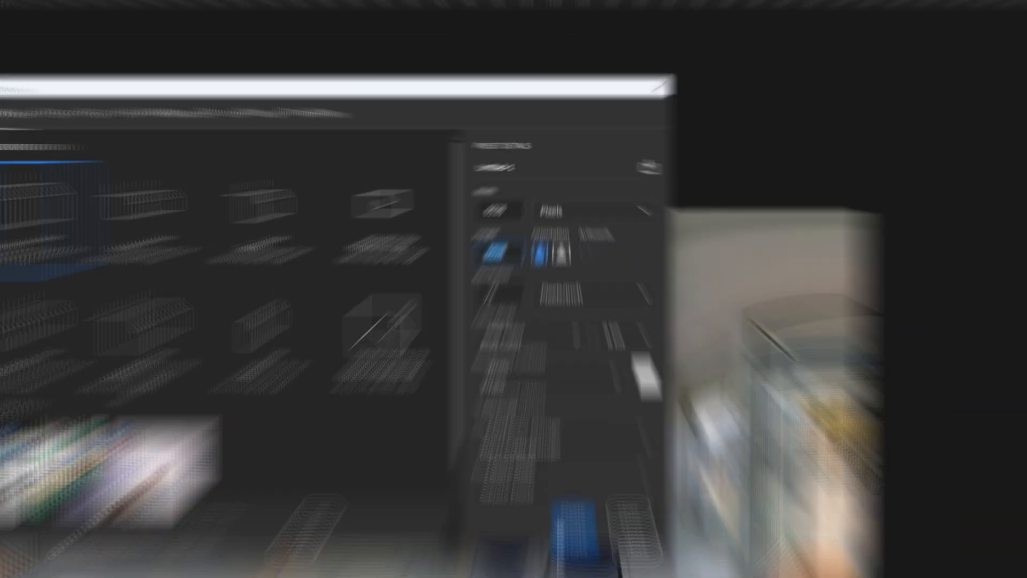
click(559, 346)
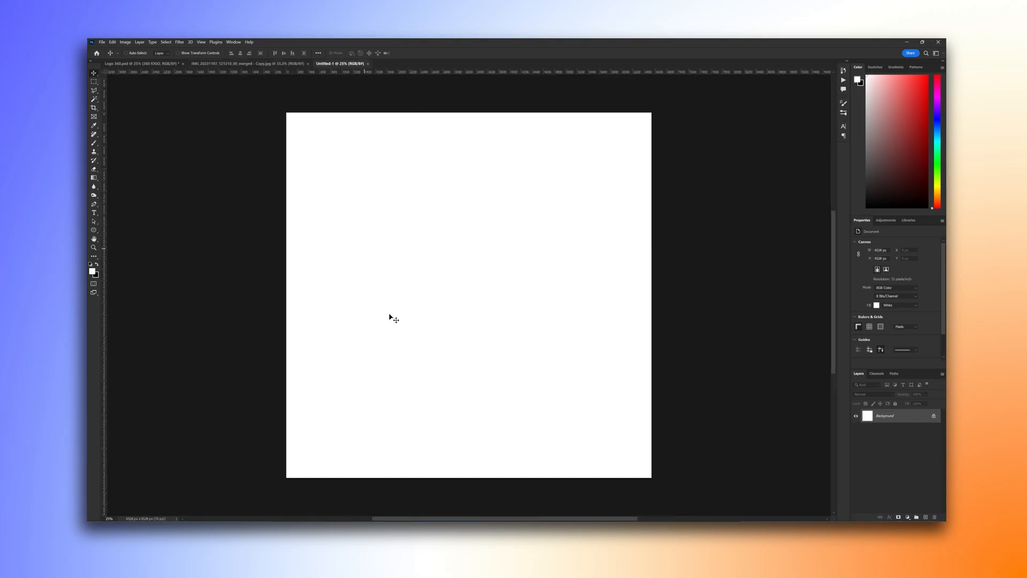
Switch to Logo 360.psd and rotate the round logo layer 180°.
click(152, 63)
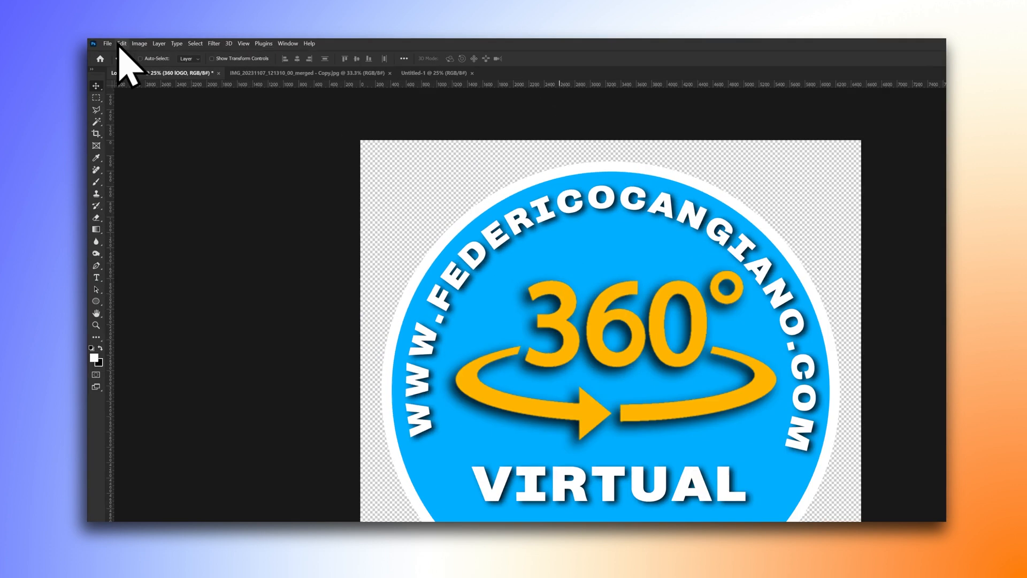
click(111, 41)
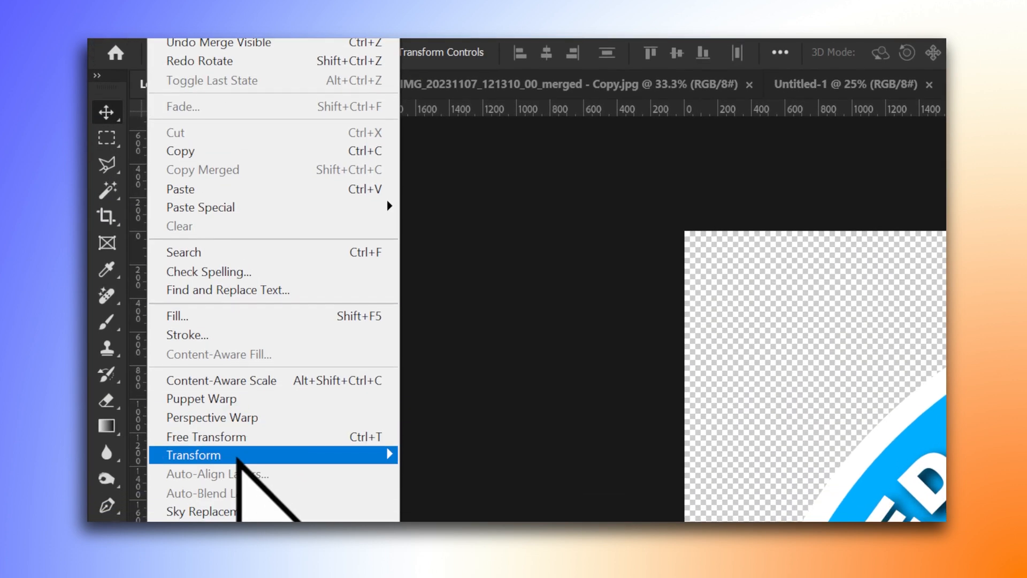
mouse_move(237, 488)
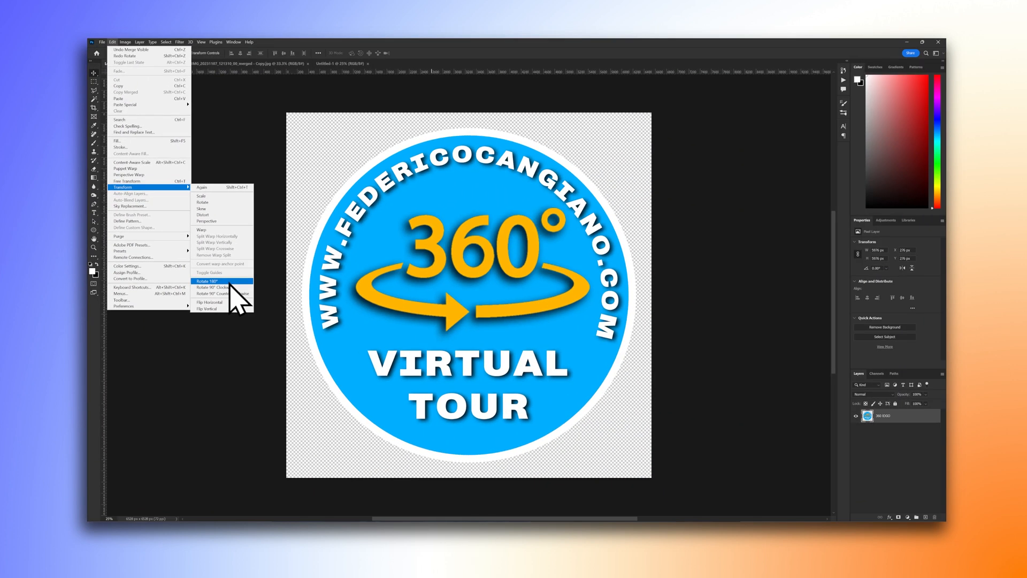
click(513, 407)
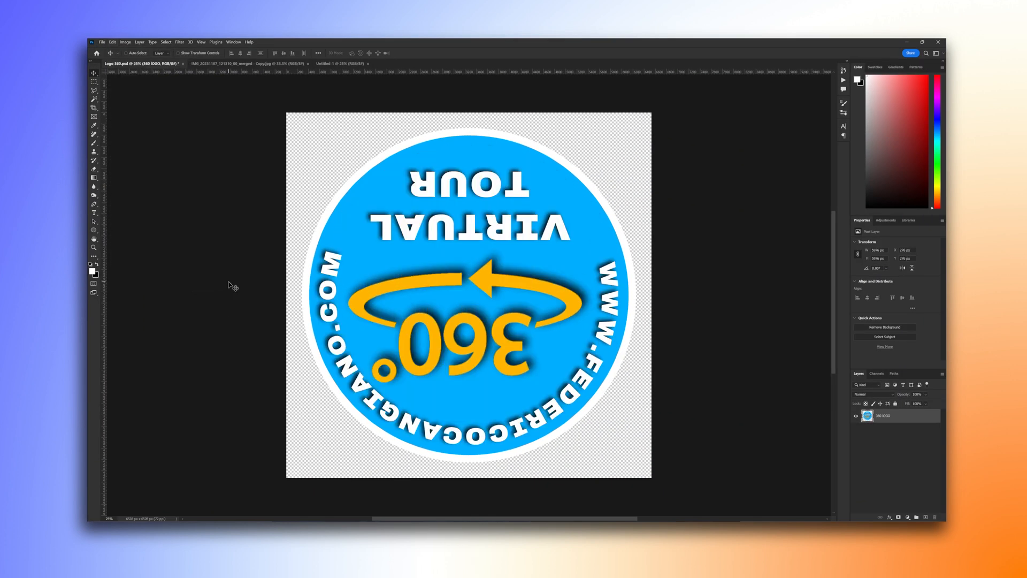
Apply the Polar Coordinates distortion to the upside-down logo with the Polar to Rectangular option.
click(180, 43)
mouse_move(396, 292)
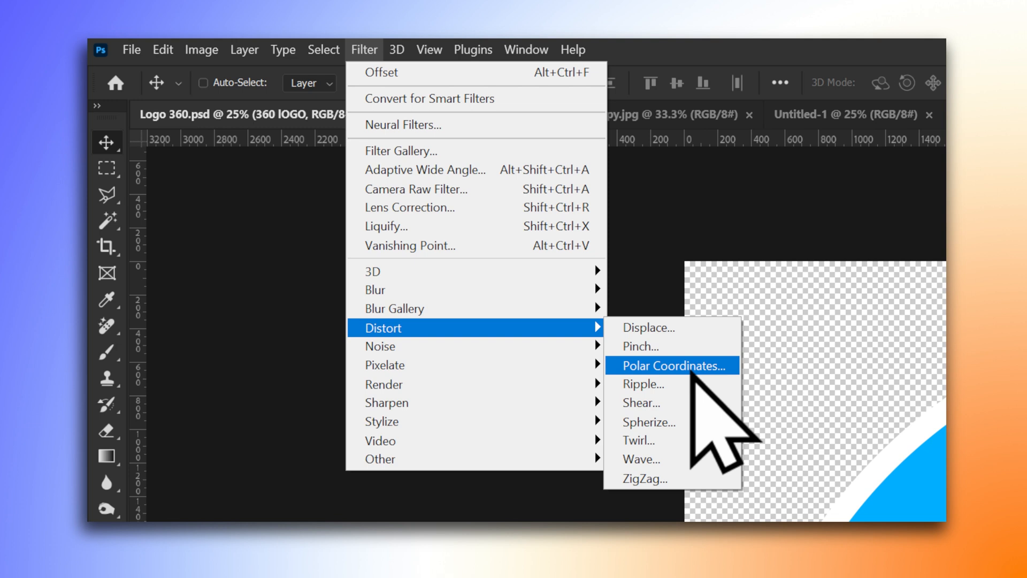
click(692, 370)
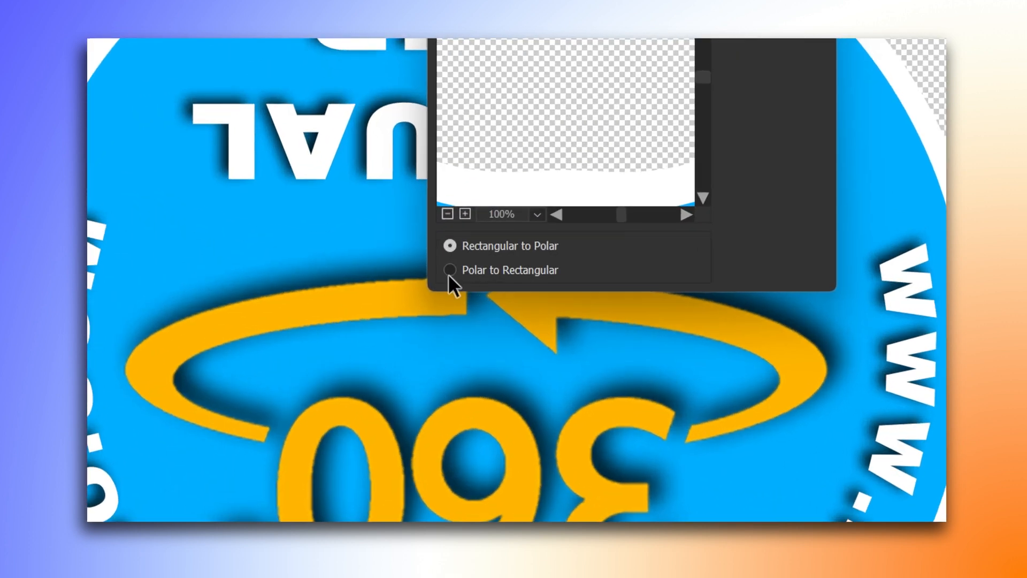
click(449, 272)
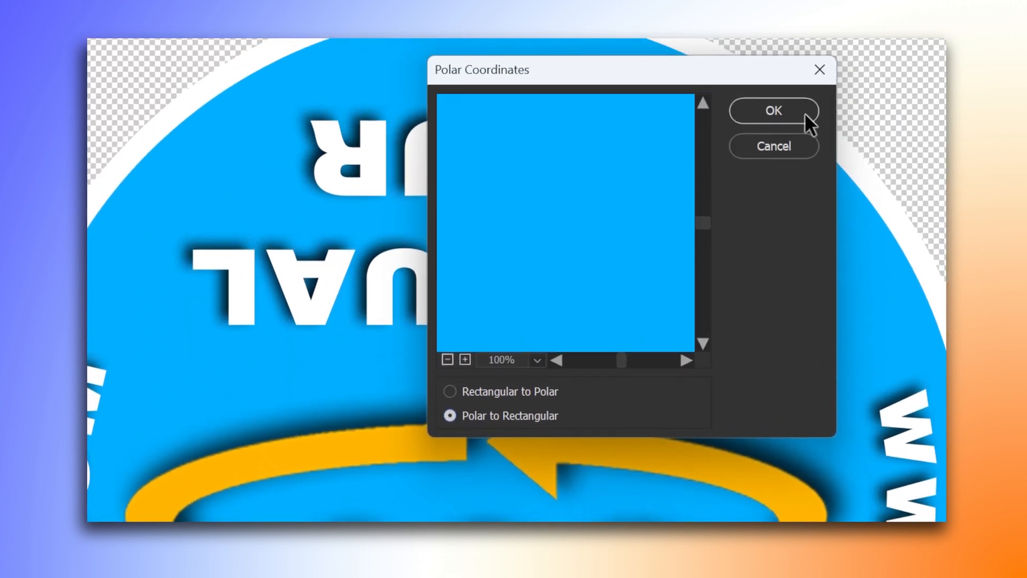
click(803, 143)
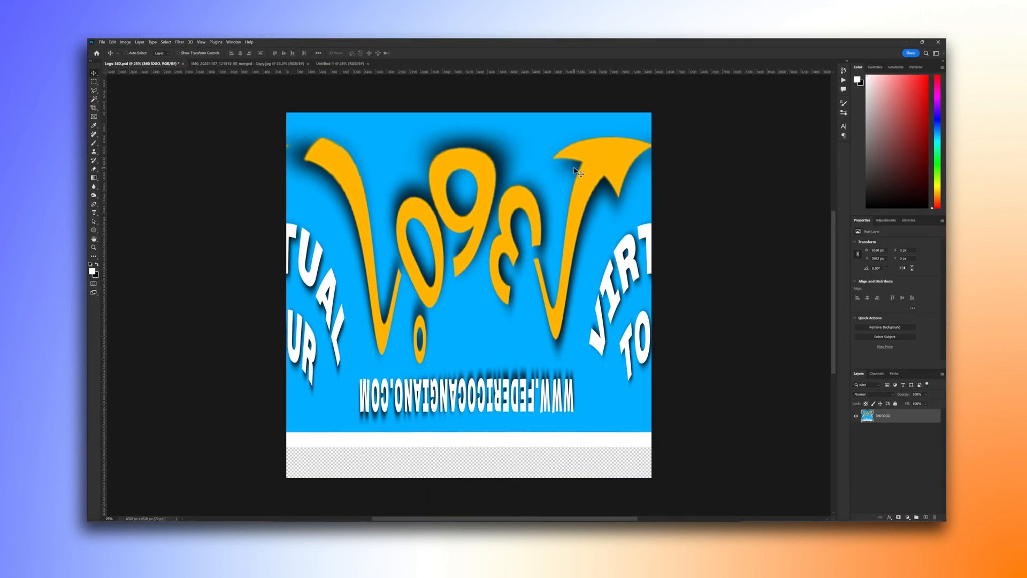
click(113, 42)
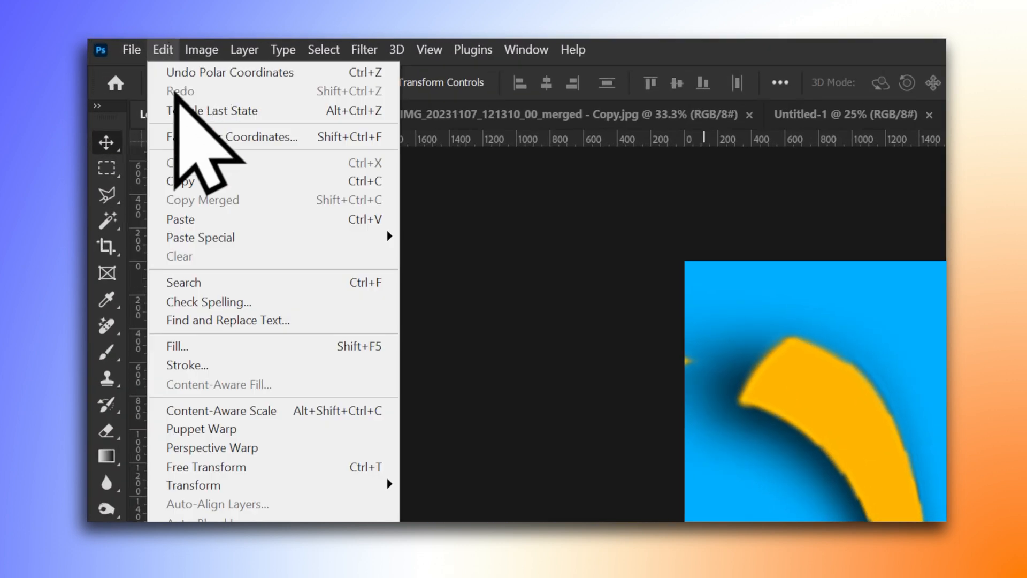
mouse_move(248, 476)
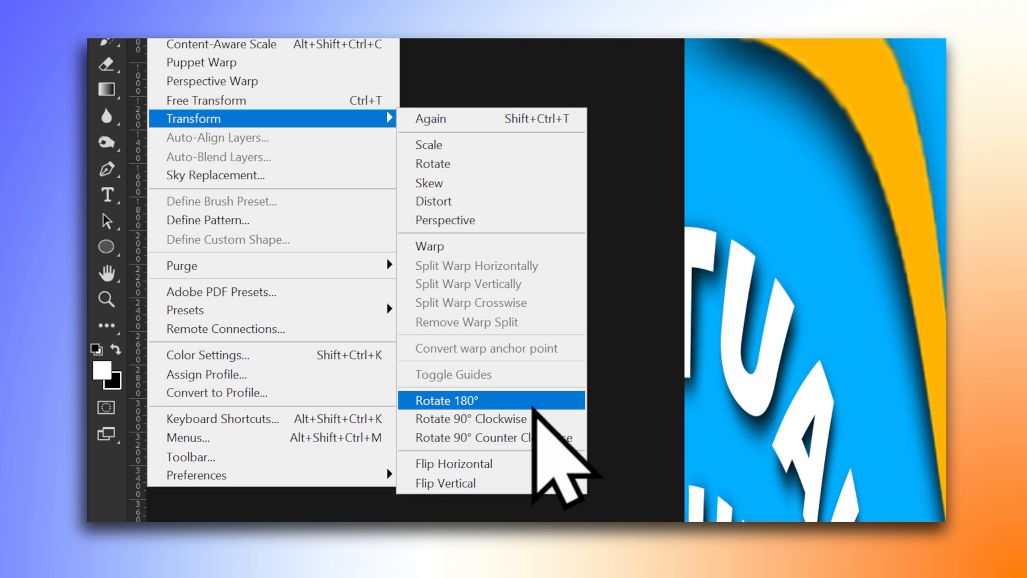
click(533, 406)
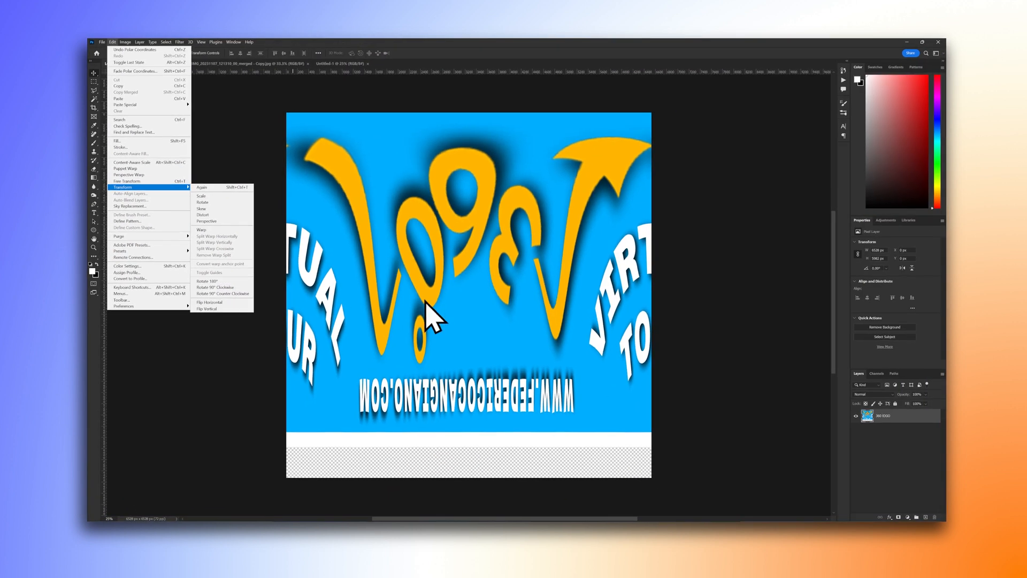
click(661, 206)
Rotate the unwrapped logo 180° with Free Transform and apply the transformation.
key(ctrl+t)
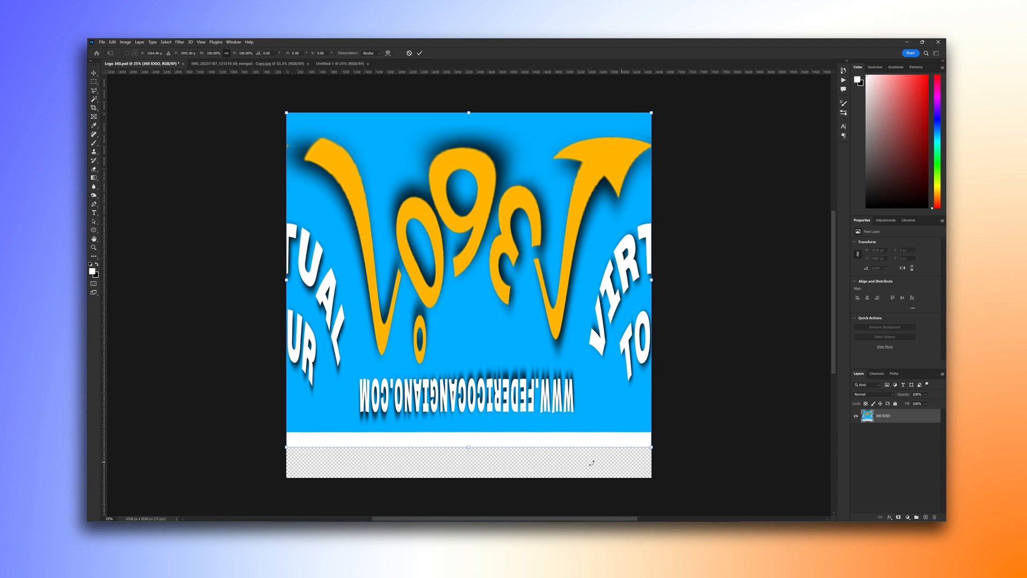
right_click(460, 212)
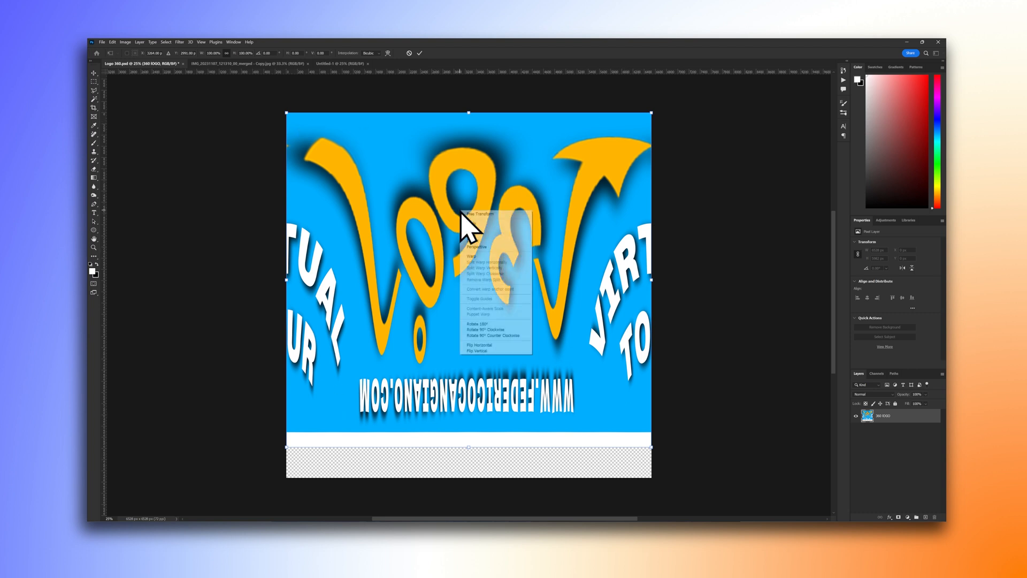
click(505, 325)
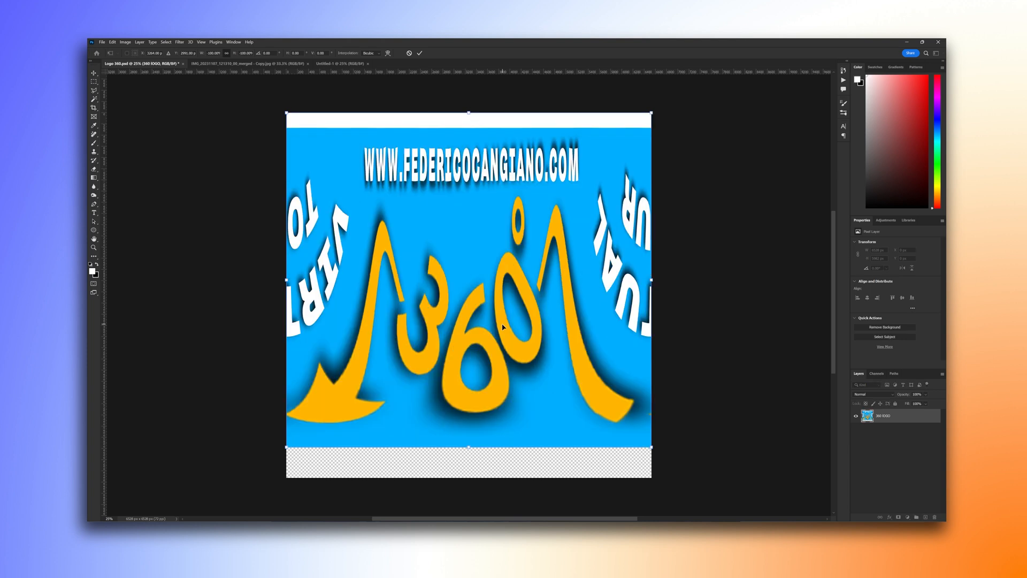
key(Return)
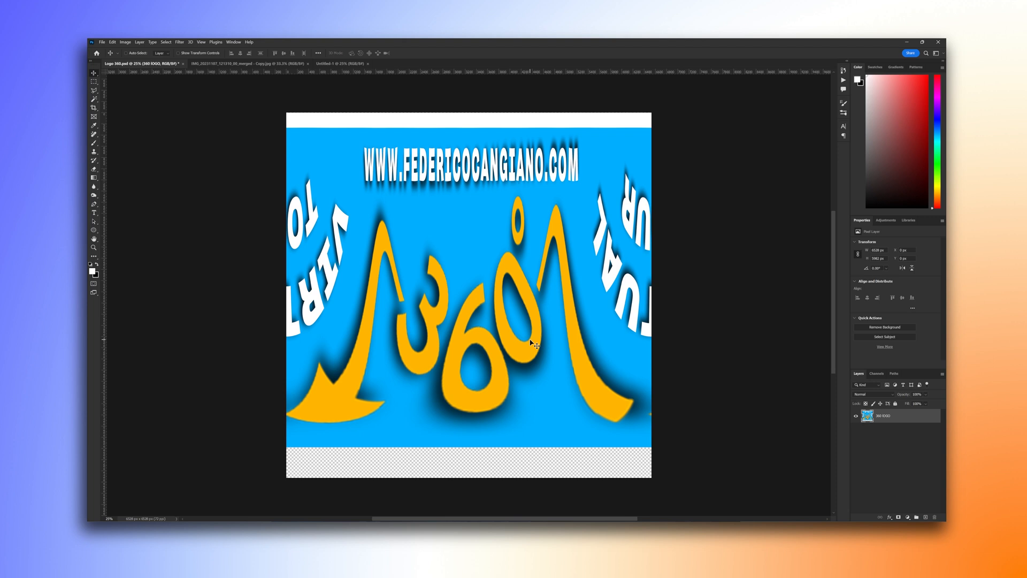
Switch to the unretouched panorama and marquee-select the tripod strip along its lower edge, 6528 px wide and about 150 px high.
click(246, 63)
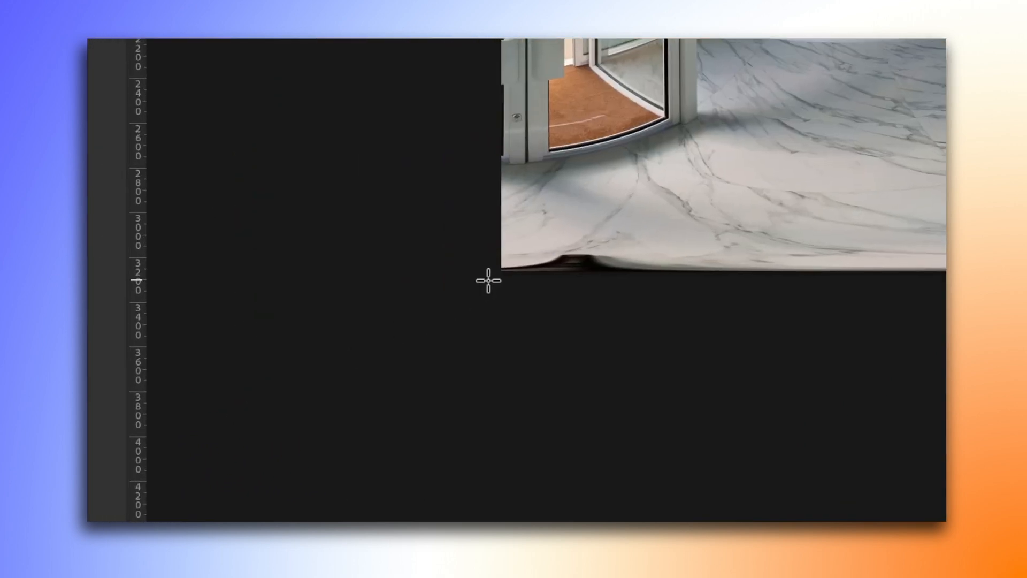
drag(488, 280, 1026, 243)
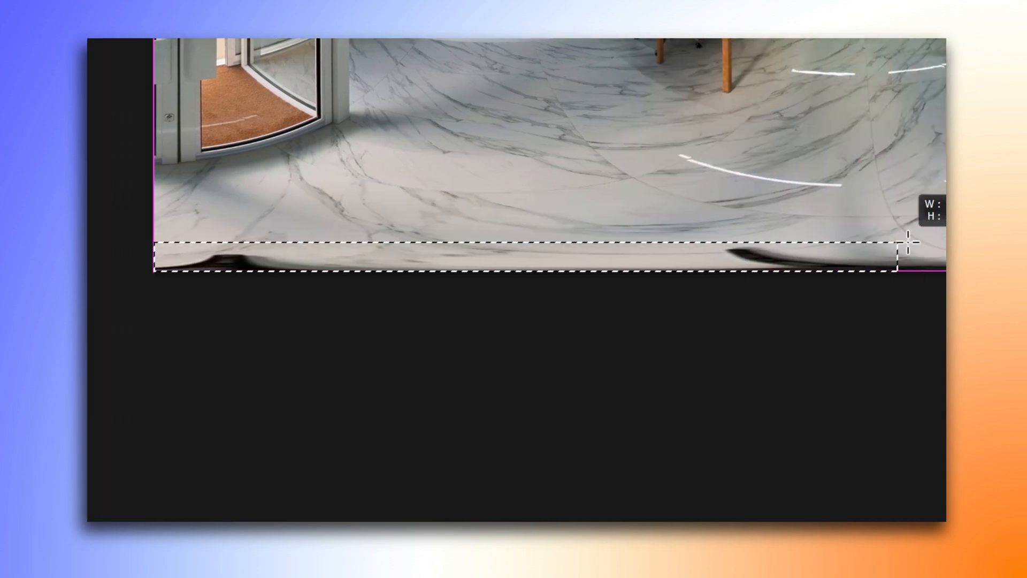
drag(908, 243, 815, 233)
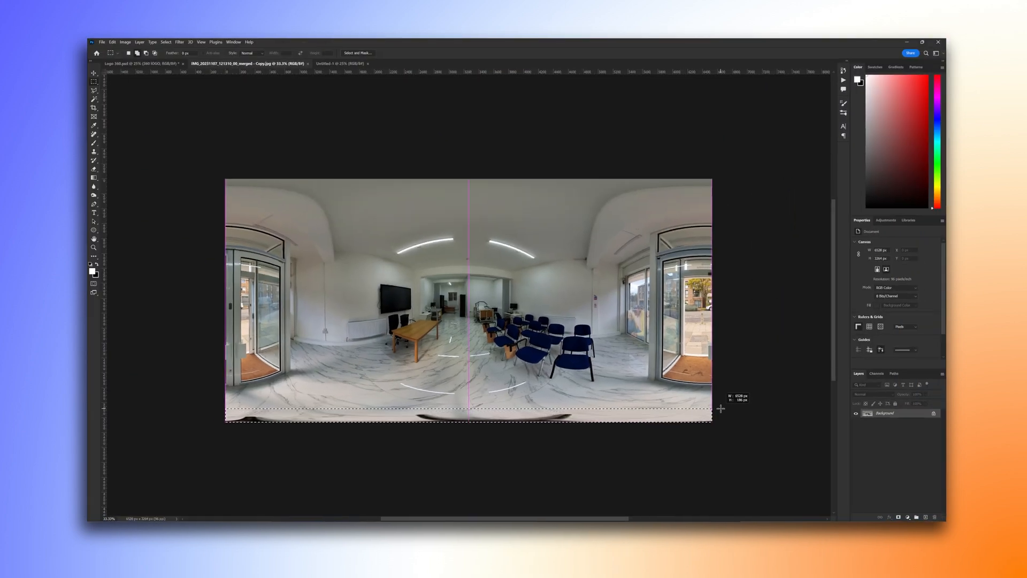
drag(721, 408, 721, 410)
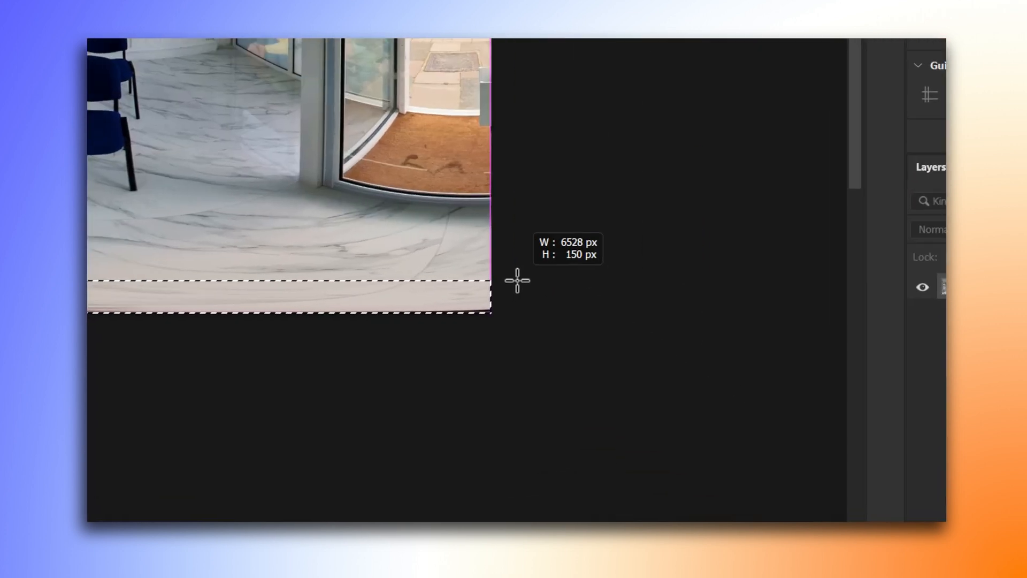
drag(517, 280, 517, 281)
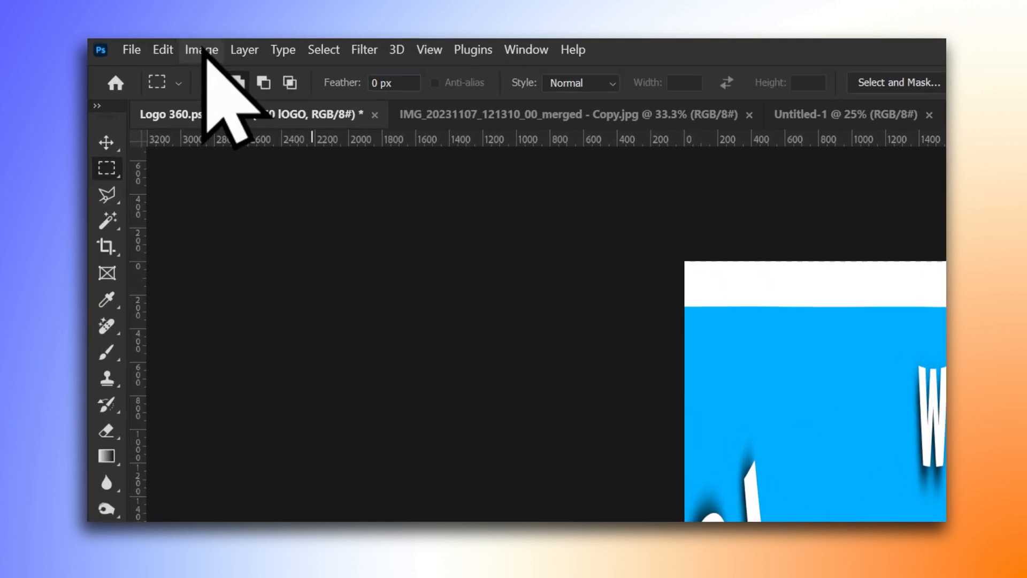
click(125, 42)
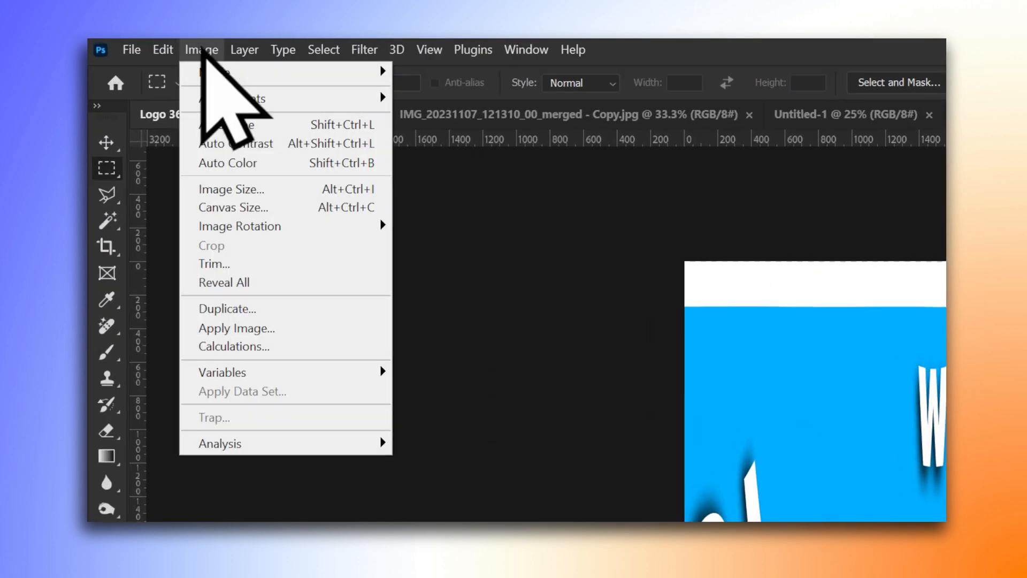
click(236, 190)
key(h)
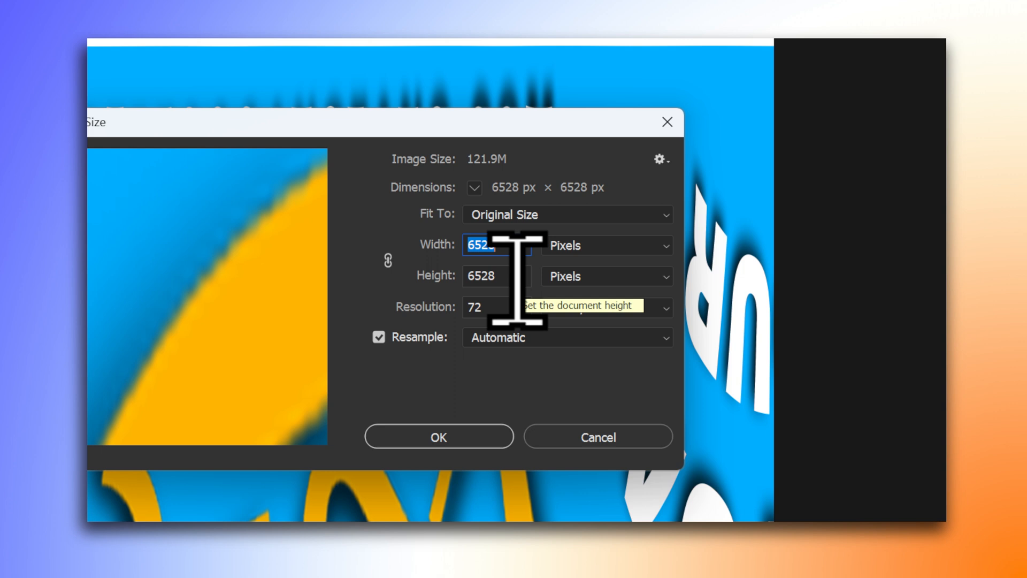
key(Tab)
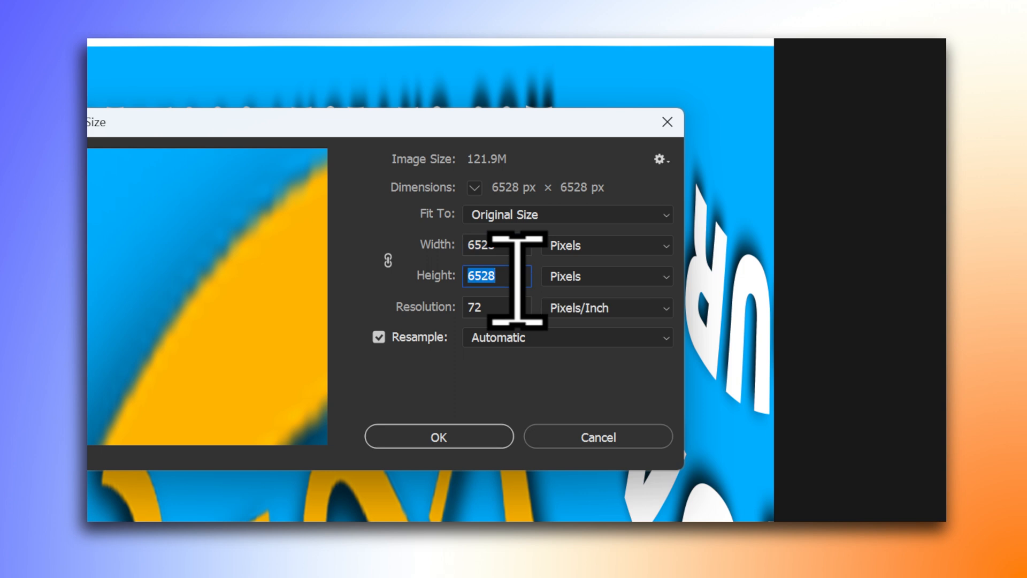
text(150)
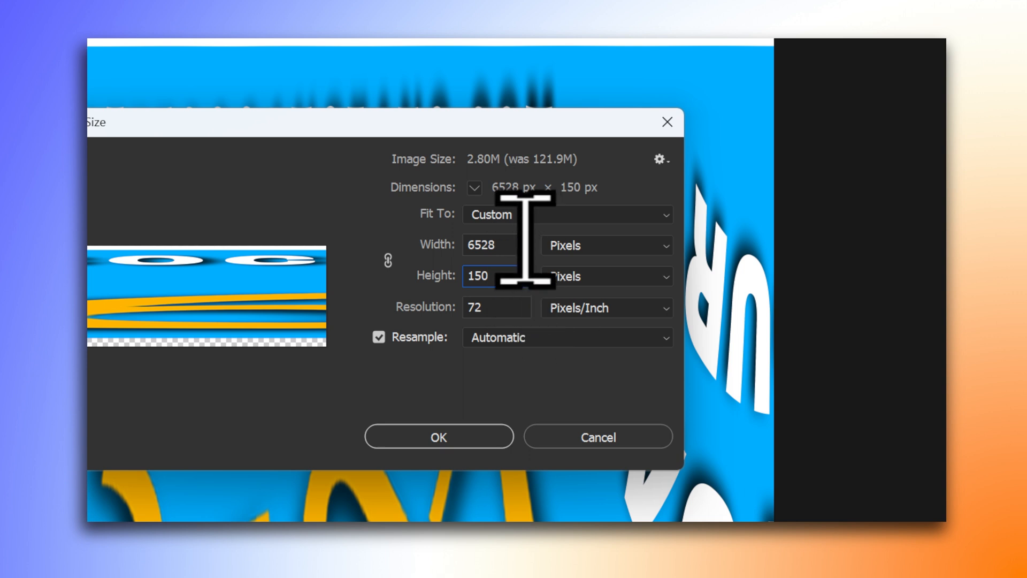
click(388, 261)
double_click(520, 273)
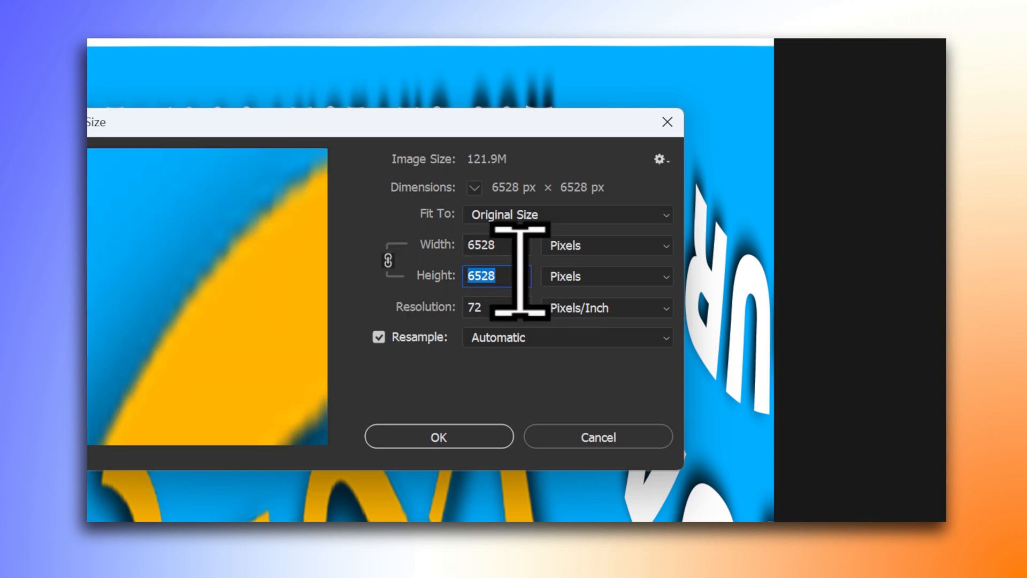
text(150)
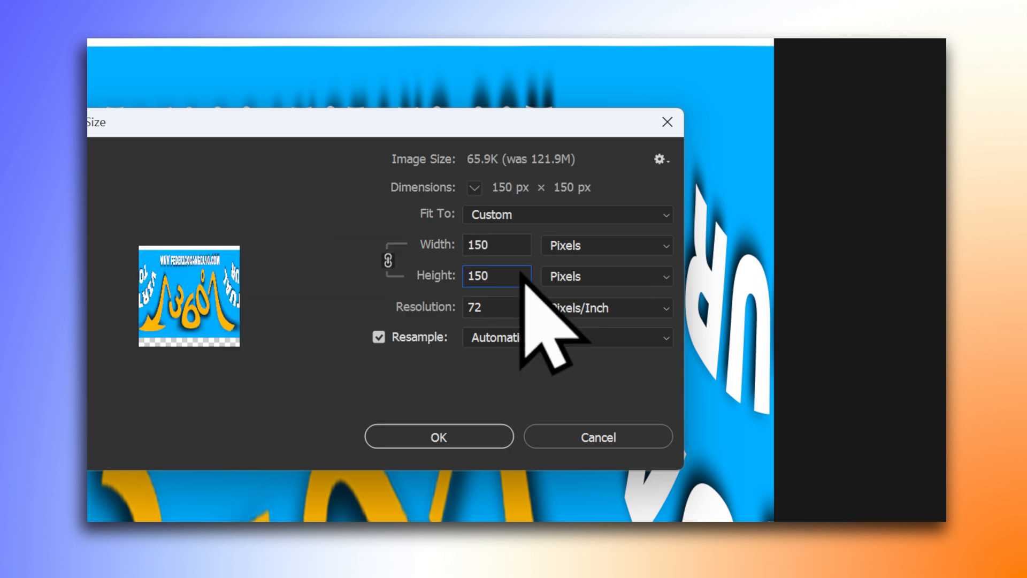
click(389, 263)
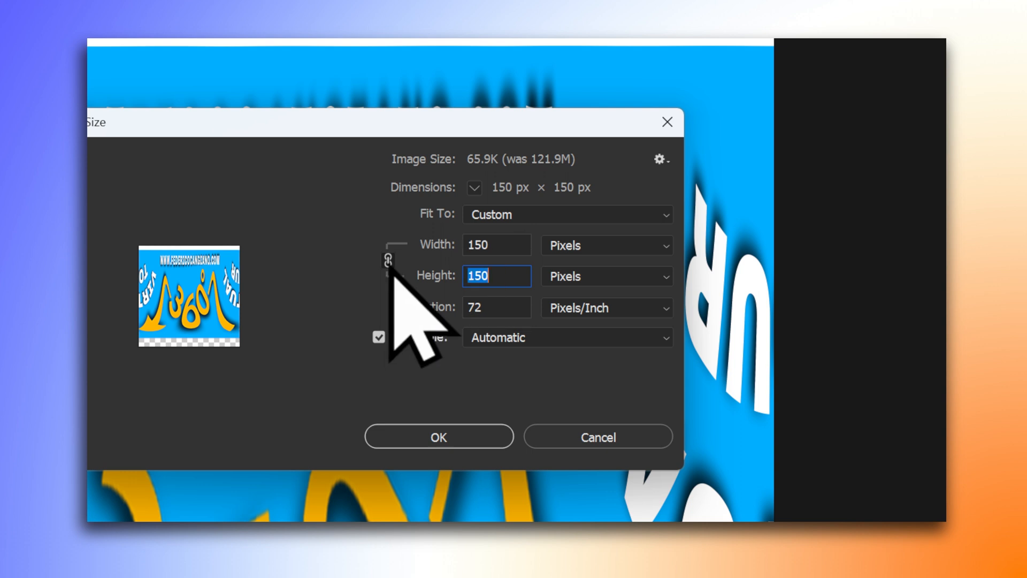
click(604, 430)
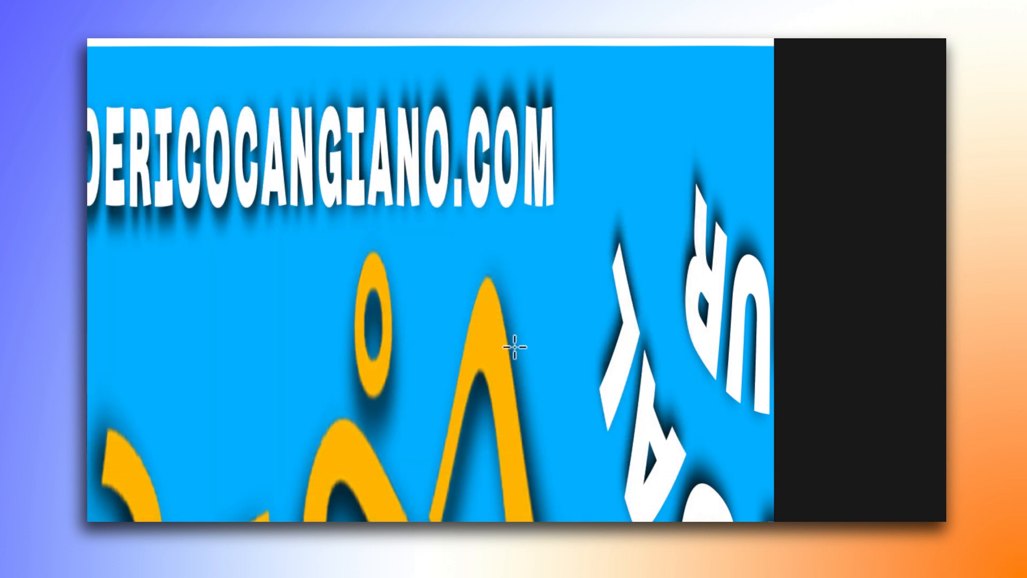
Resize the Logo 360.psd image to a height of 150 px, keeping its 6528 px width with the proportions unlinked.
click(118, 43)
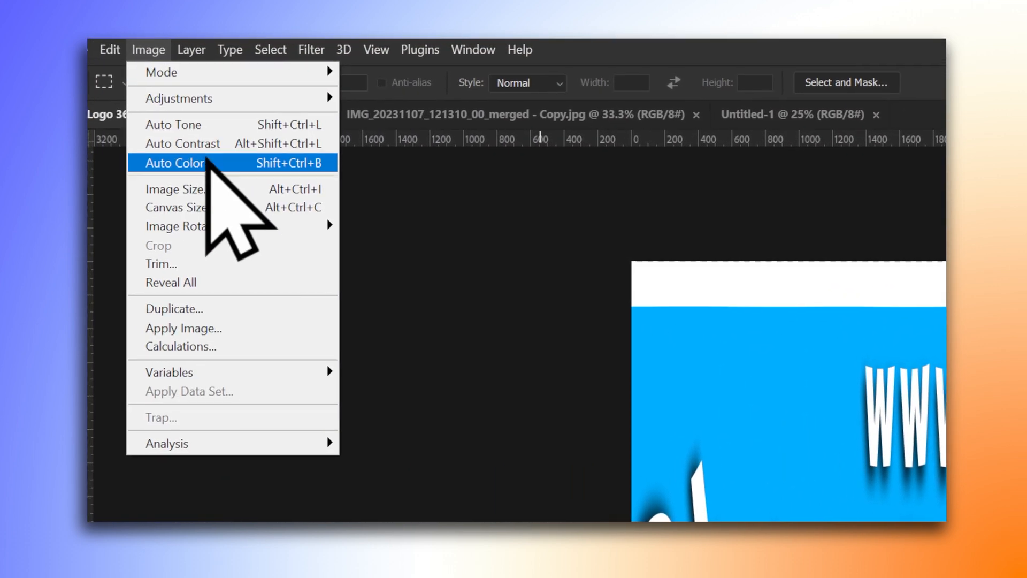
click(158, 179)
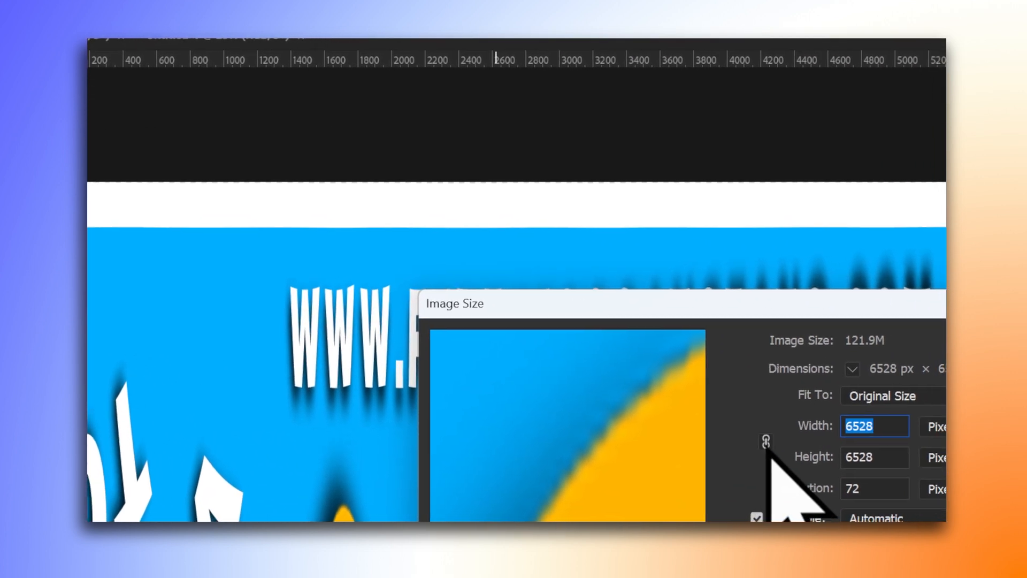
double_click(891, 457)
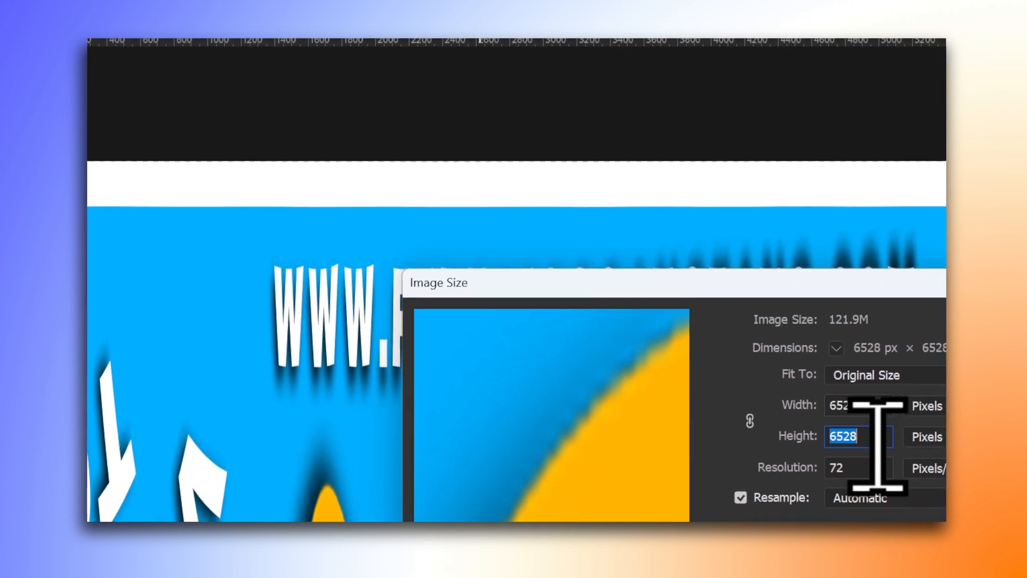
text(150)
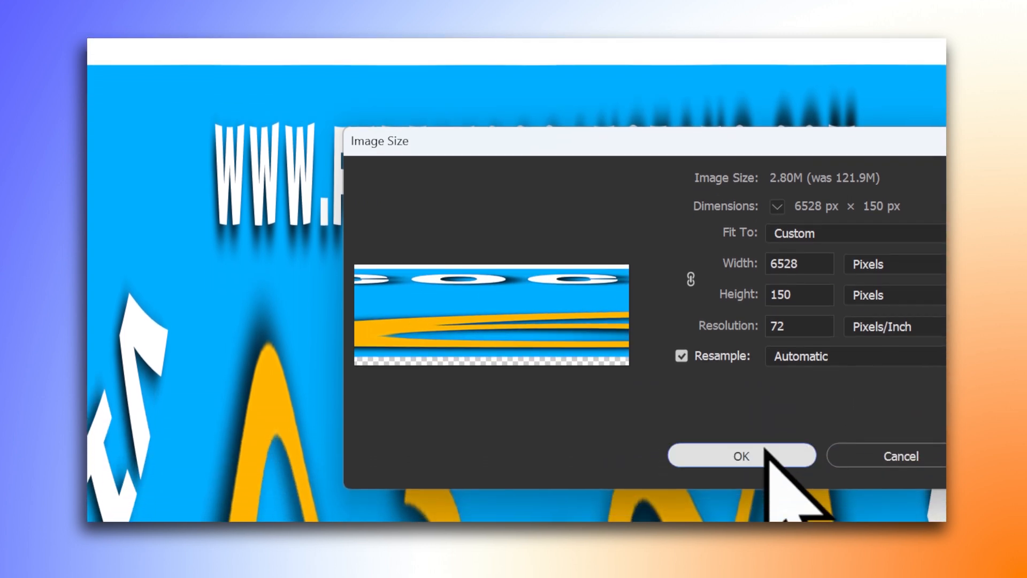
click(765, 454)
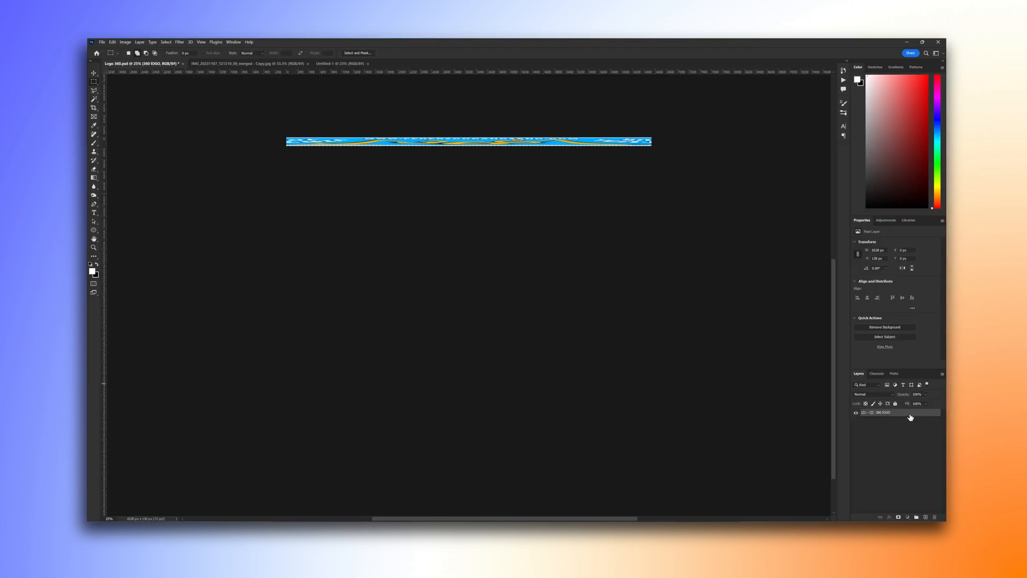
Paste the flattened logo strip into the unretouched panorama and move it down to the lower edge over the tripod.
click(237, 65)
key(ctrl+v)
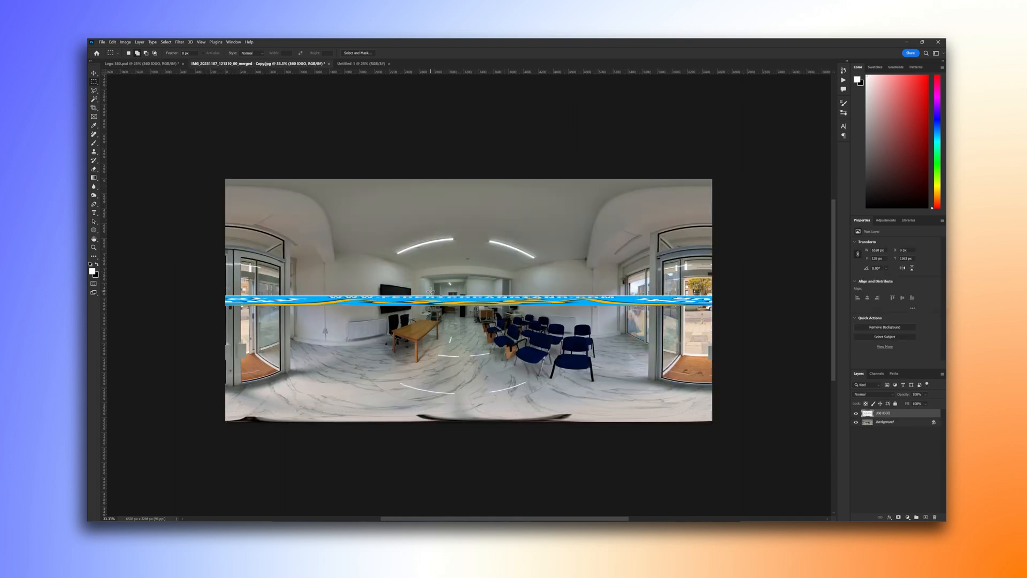
click(94, 74)
drag(491, 310, 491, 423)
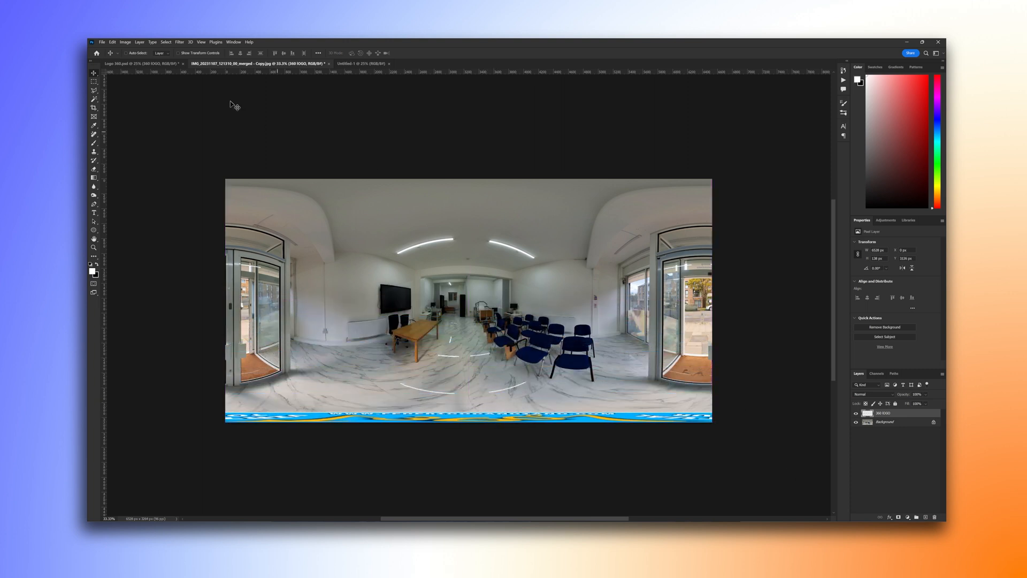
Export the panorama with the logo strip as a 6528 × 3264 px JPG at high quality.
click(102, 41)
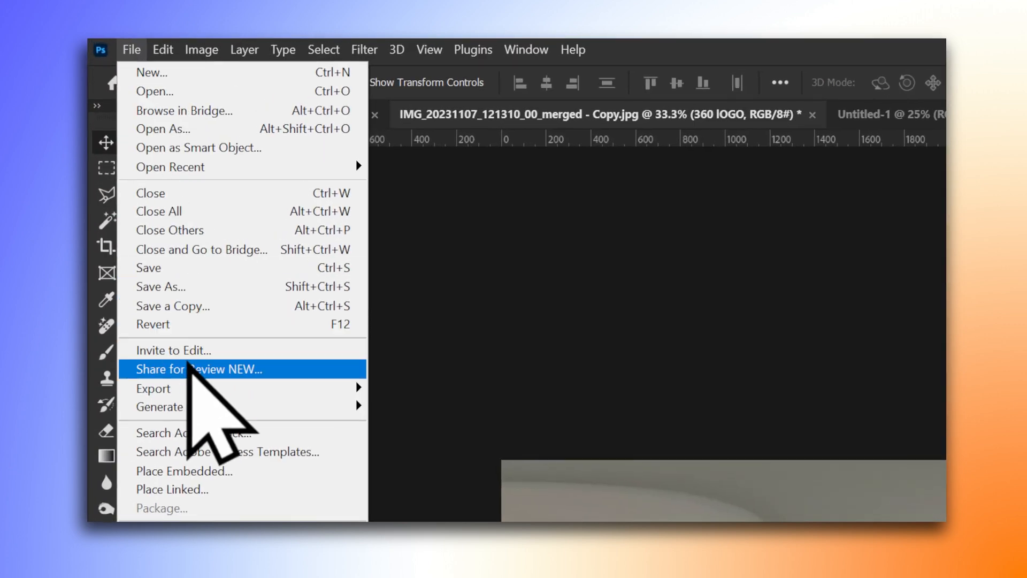
mouse_move(124, 155)
click(488, 408)
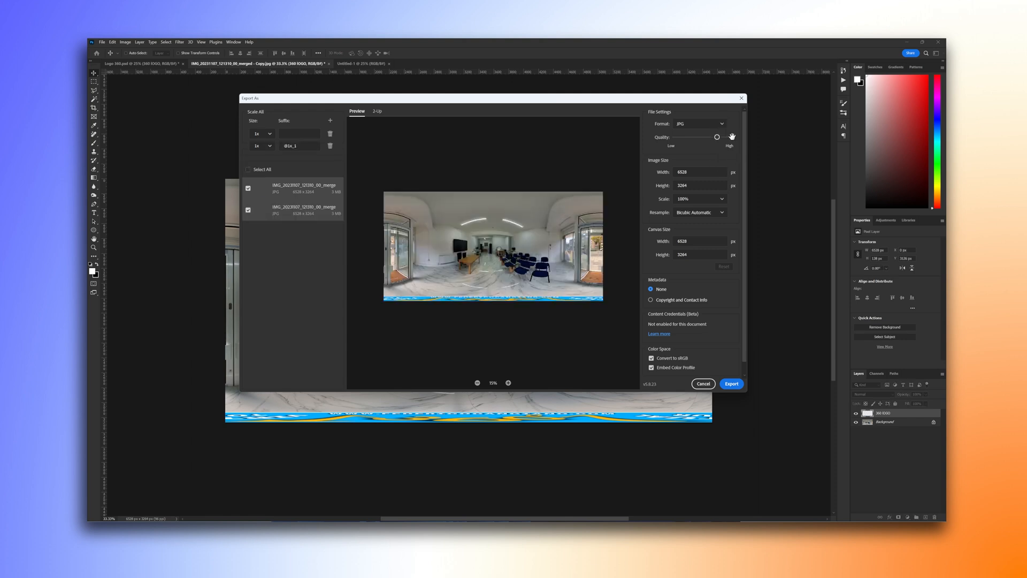
click(726, 137)
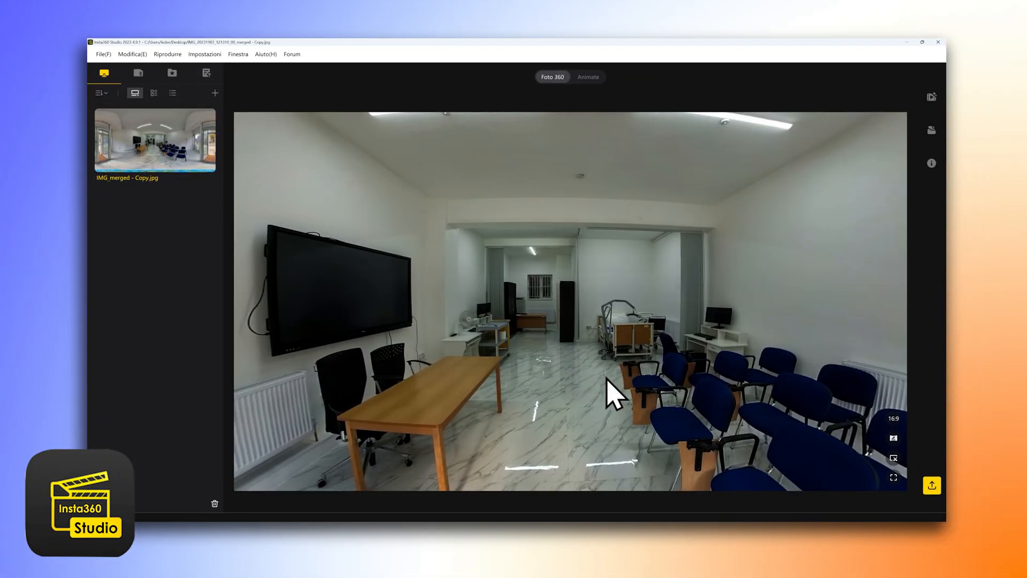
In Insta360 Studio, examine how the round logo covers the tripod on the floor of the exported panorama.
drag(608, 378, 614, 129)
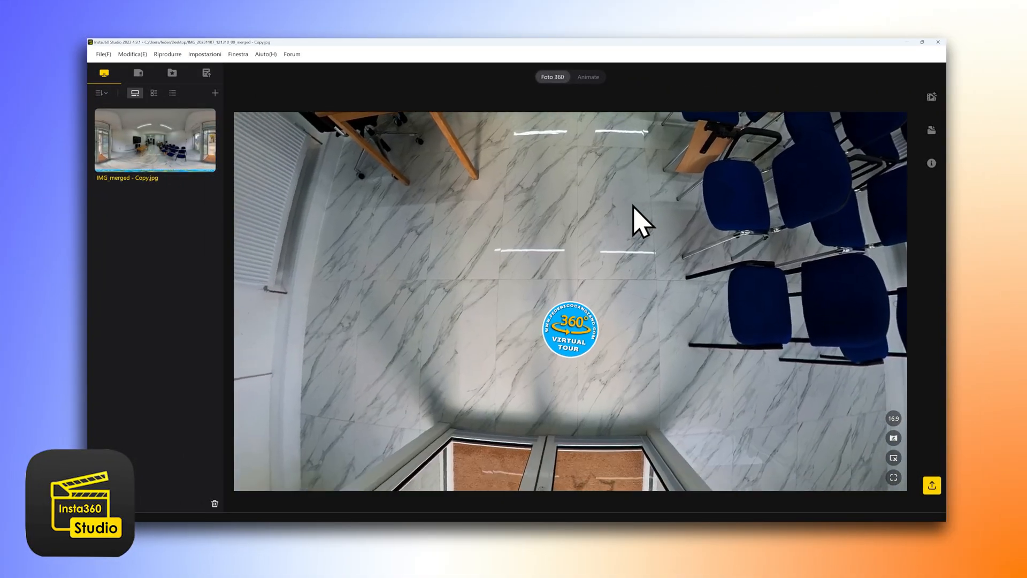
scroll(615, 349, up, 5)
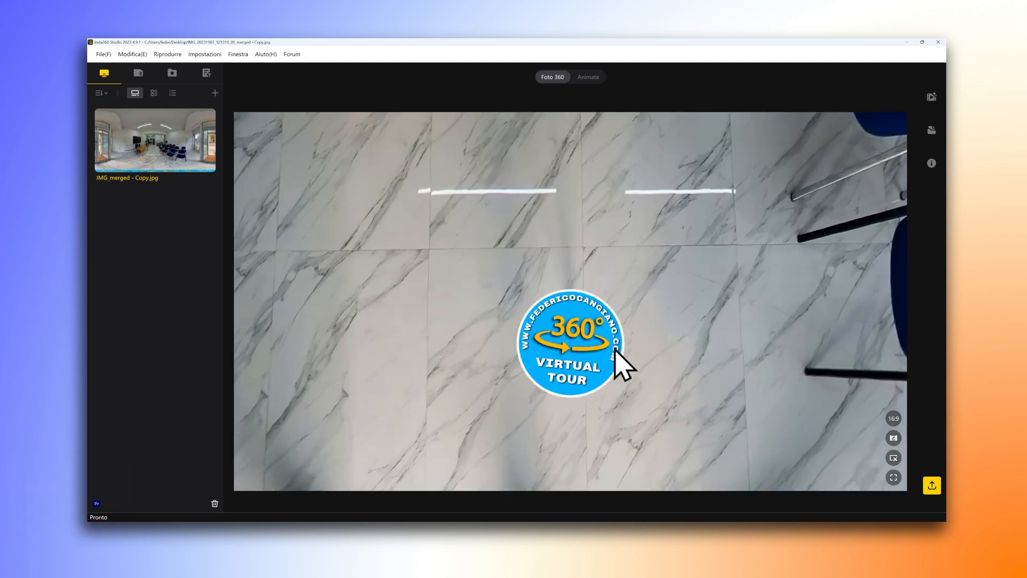
scroll(629, 222, down, 5)
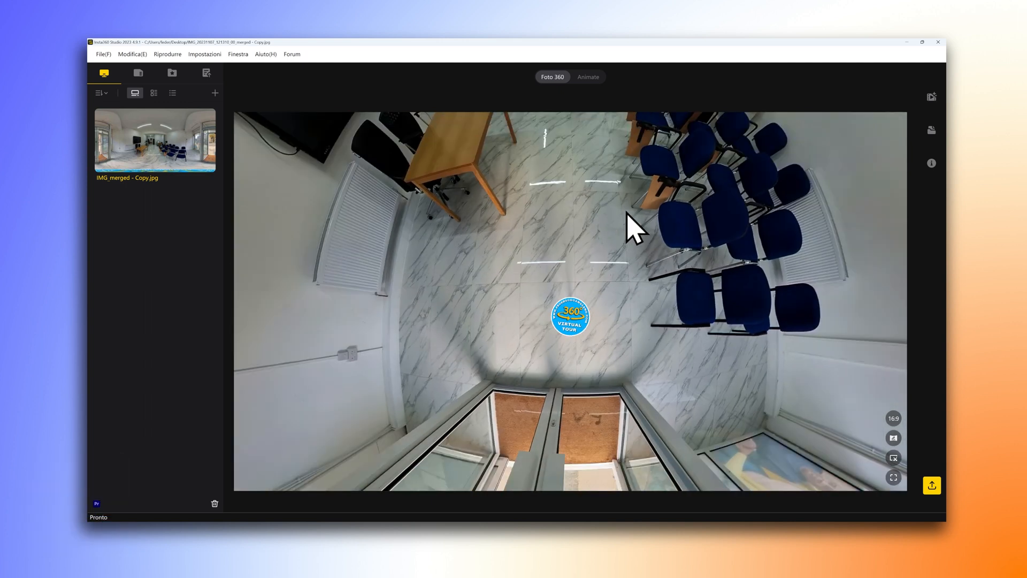
drag(629, 222, 616, 399)
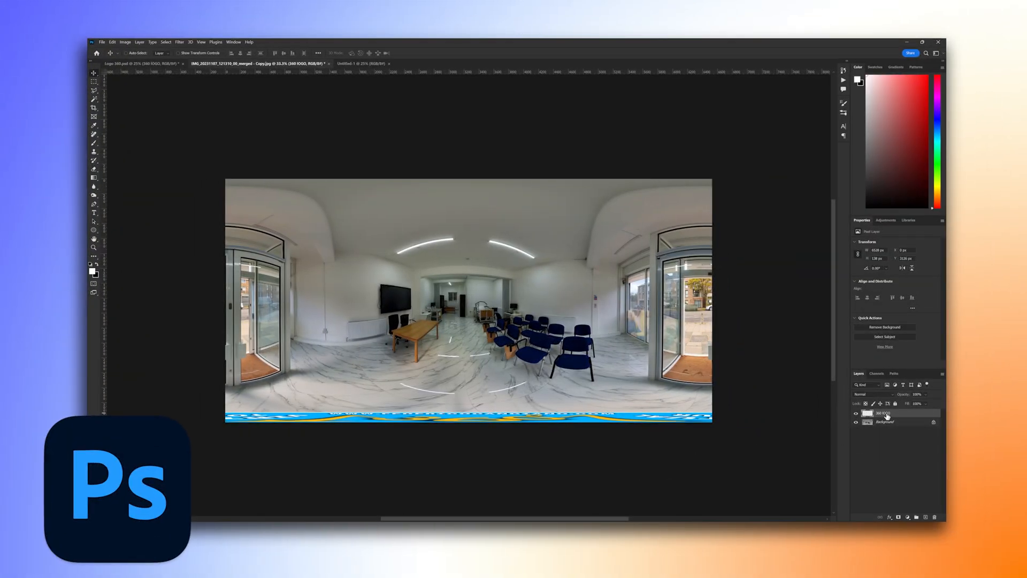
Switch back to Photoshop and save the 360 lOGO layer to the Thumbnail library.
double_click(885, 413)
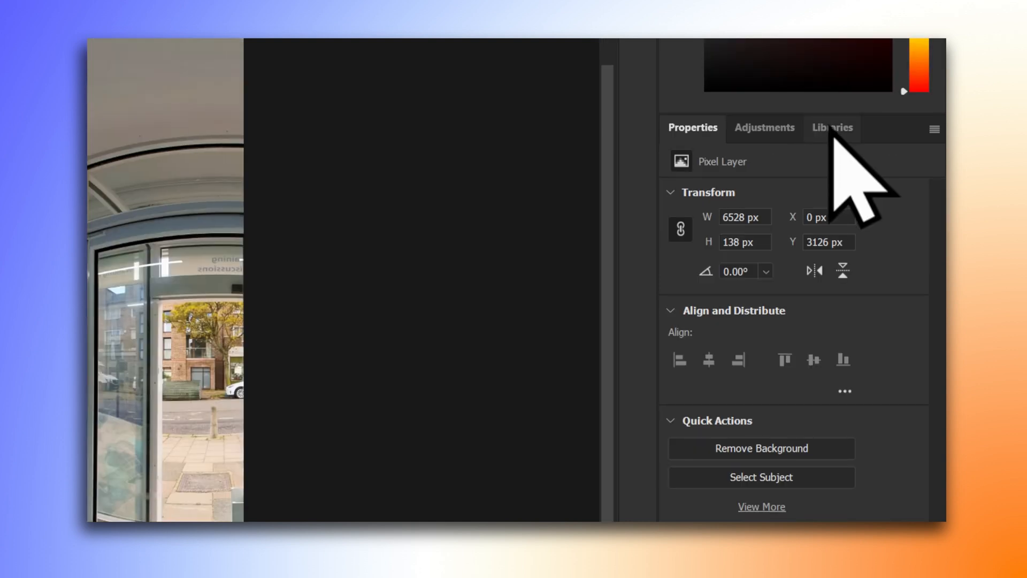
click(830, 131)
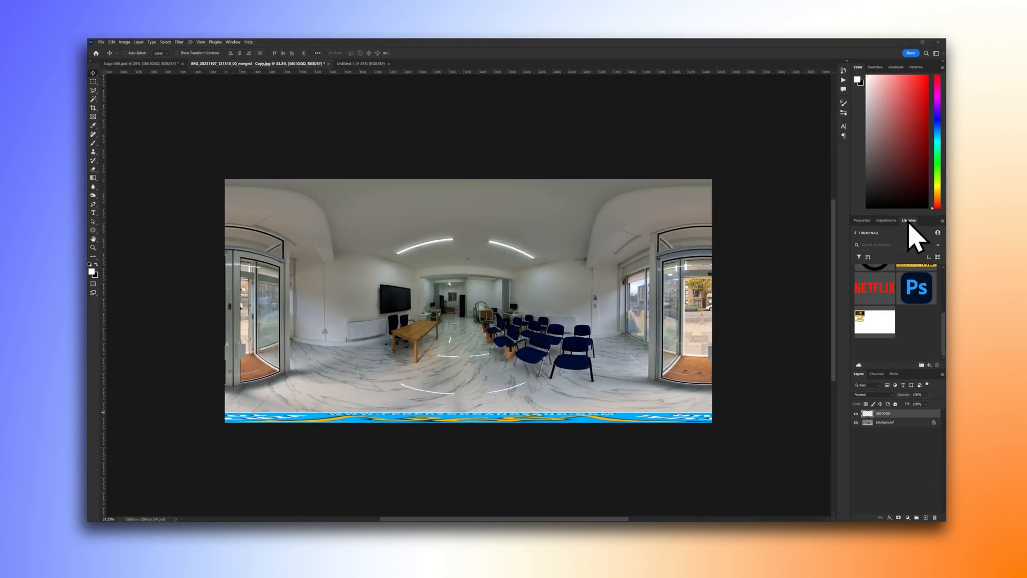
drag(886, 405, 917, 329)
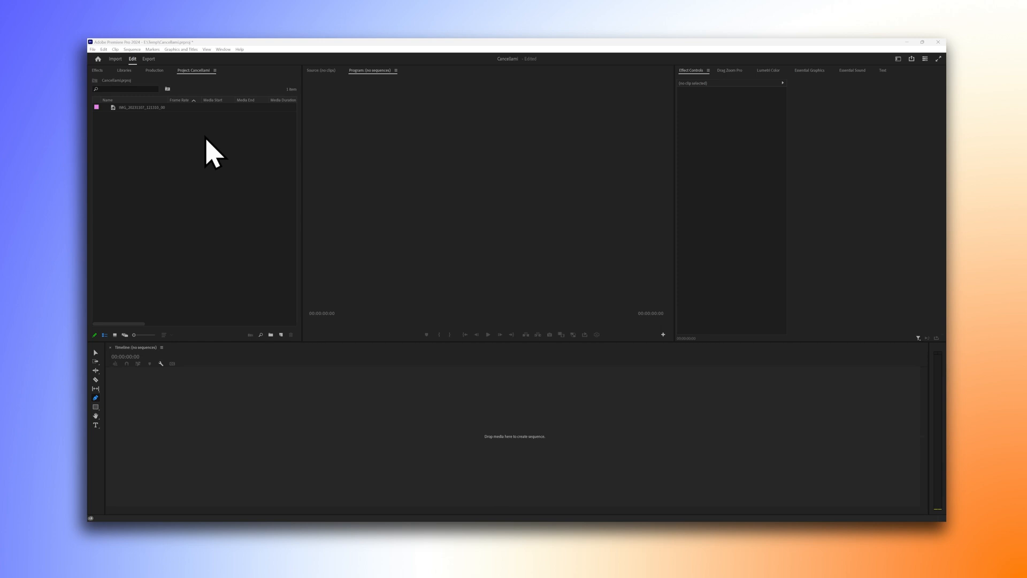
Switch to Premiere Pro and create a sequence from the image IMG_20231107_121310_00_merged - Copy.jpg.
click(142, 110)
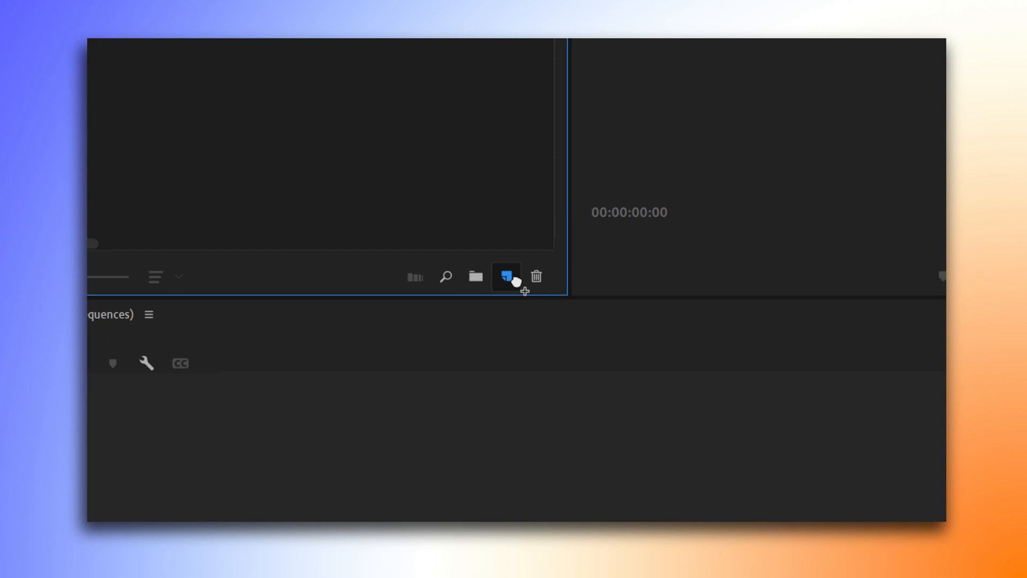
drag(515, 280, 512, 279)
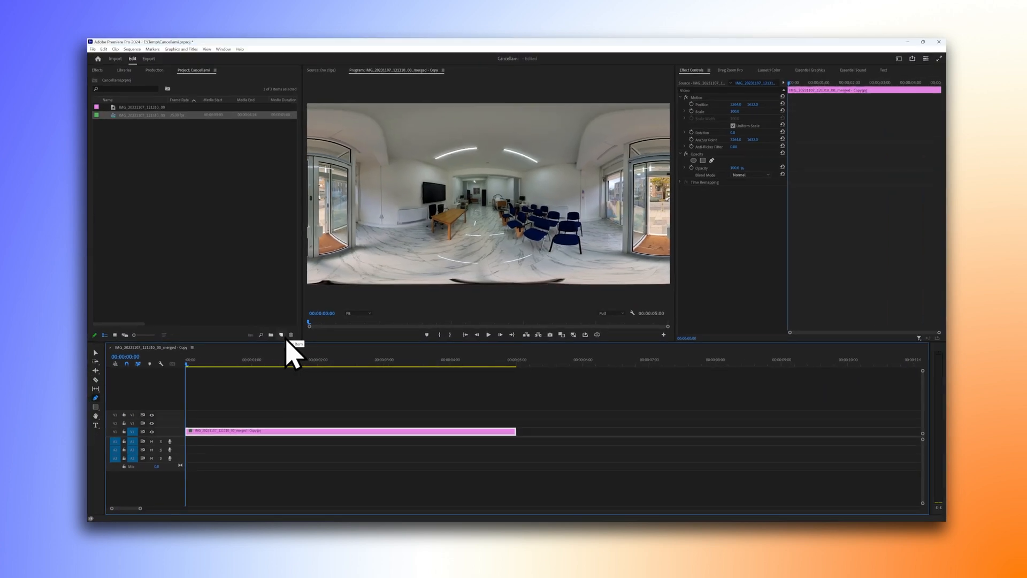
click(140, 106)
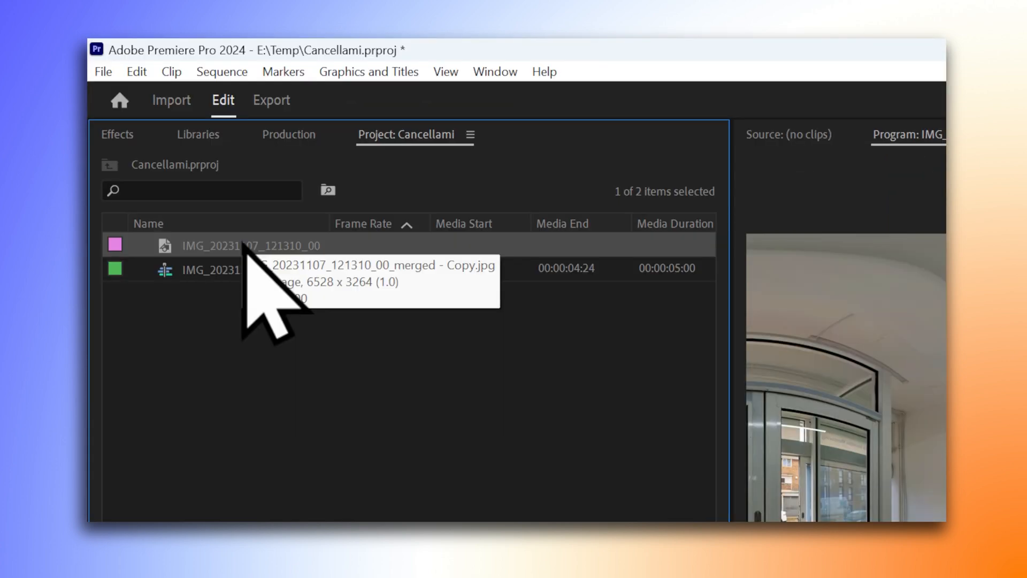
click(237, 274)
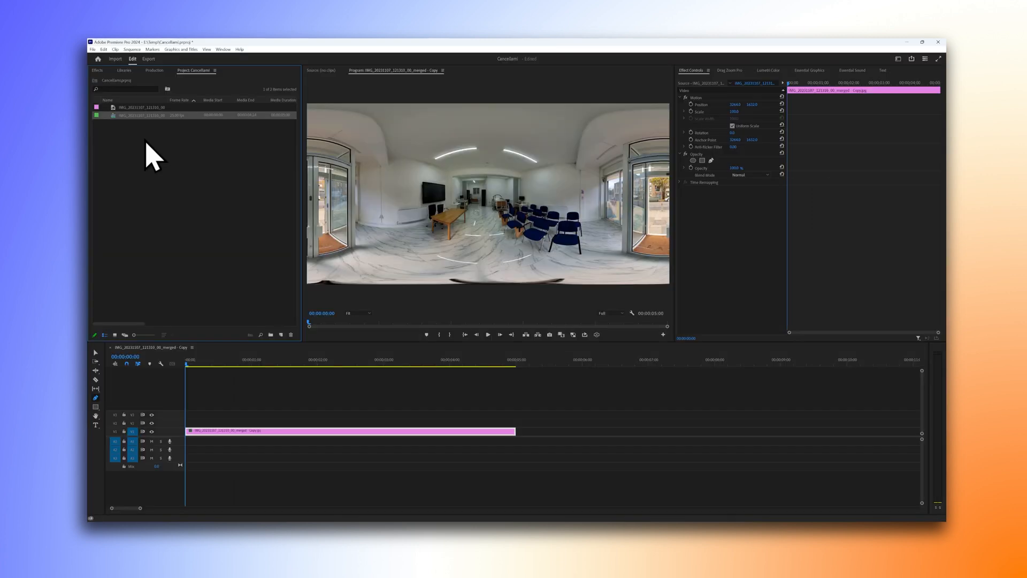
Search all libraries for 360 and place the flattened logo strip on track V2 above the panorama clip.
click(203, 136)
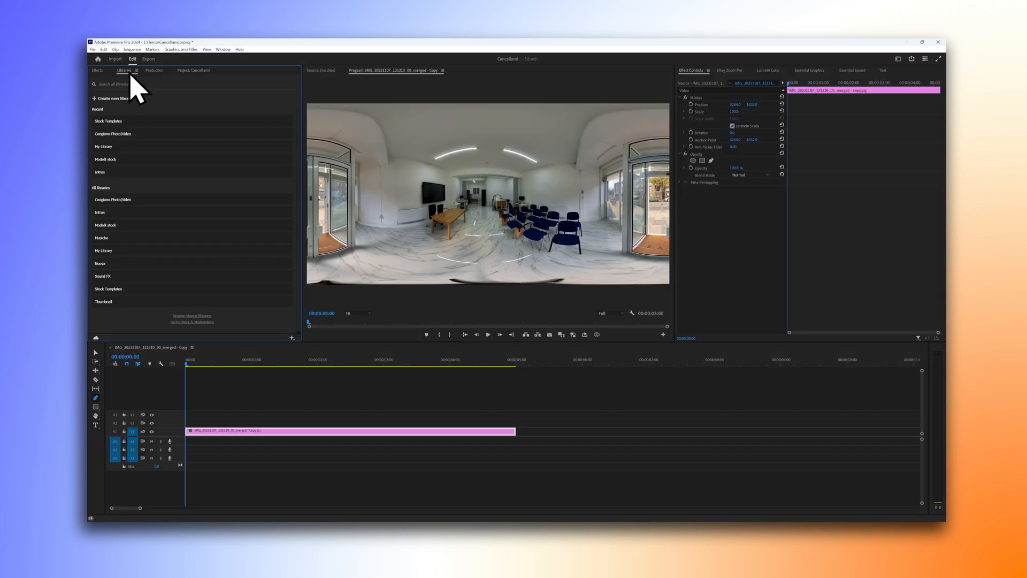
click(223, 49)
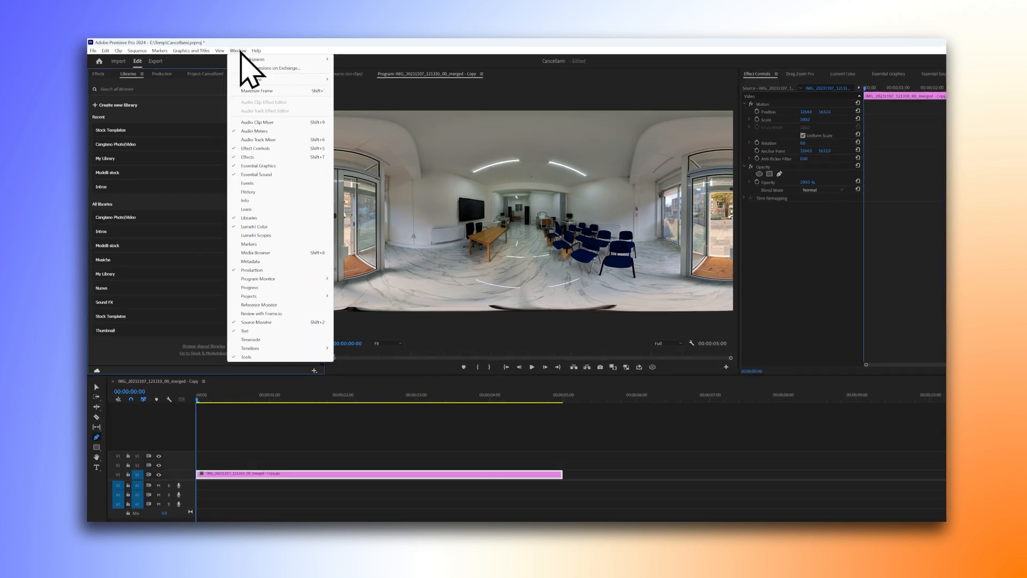
click(262, 218)
click(139, 87)
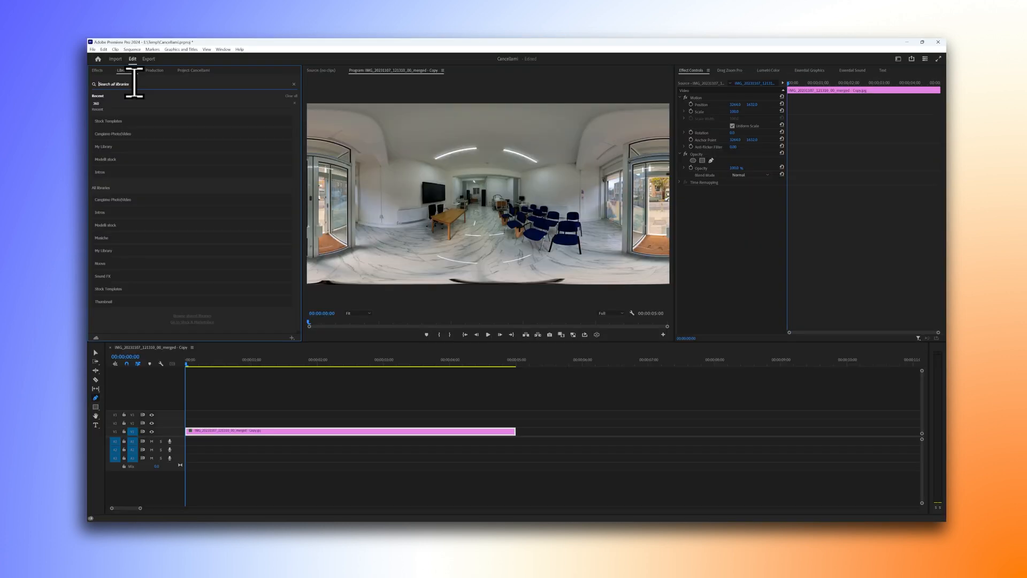
text(360)
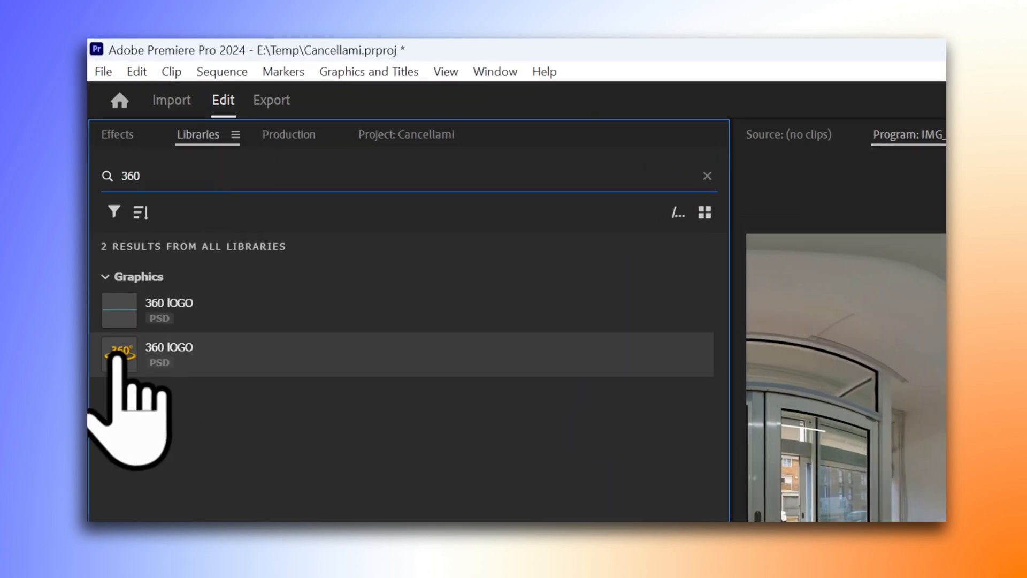
click(121, 321)
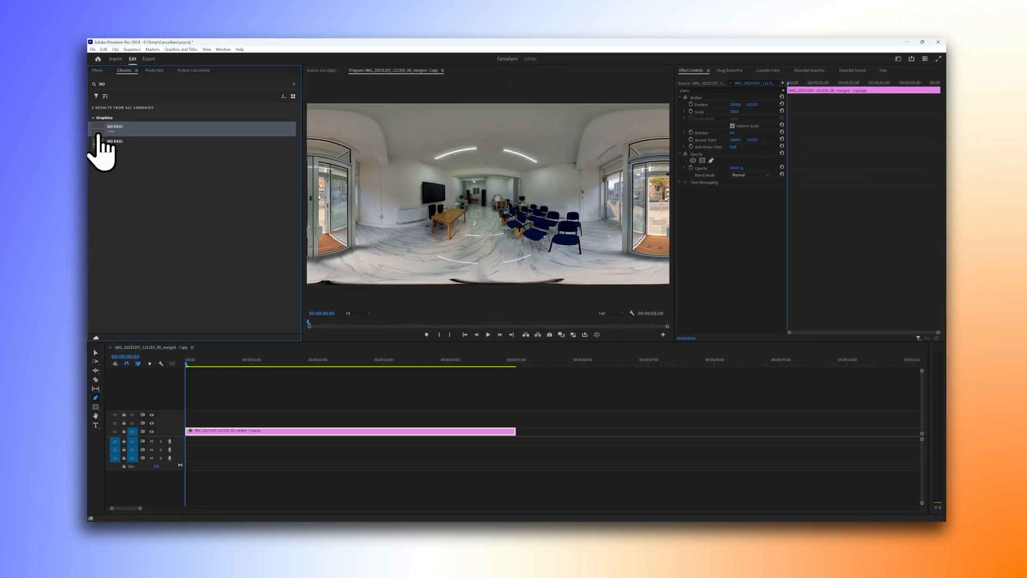
drag(98, 135, 178, 425)
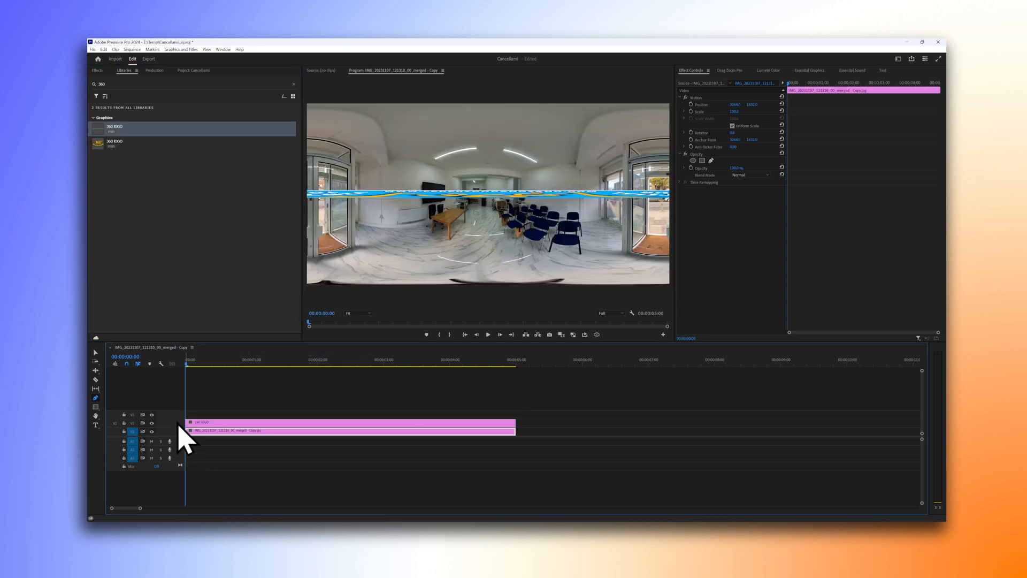
Move the logo strip down to the panorama's lower edge so that it covers the tripod.
key(v)
click(237, 425)
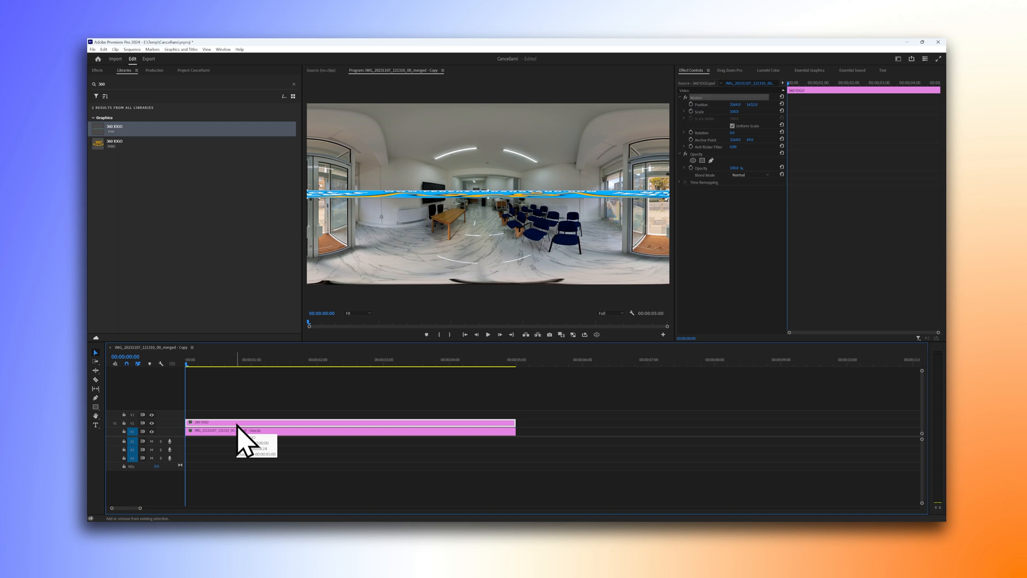
click(511, 209)
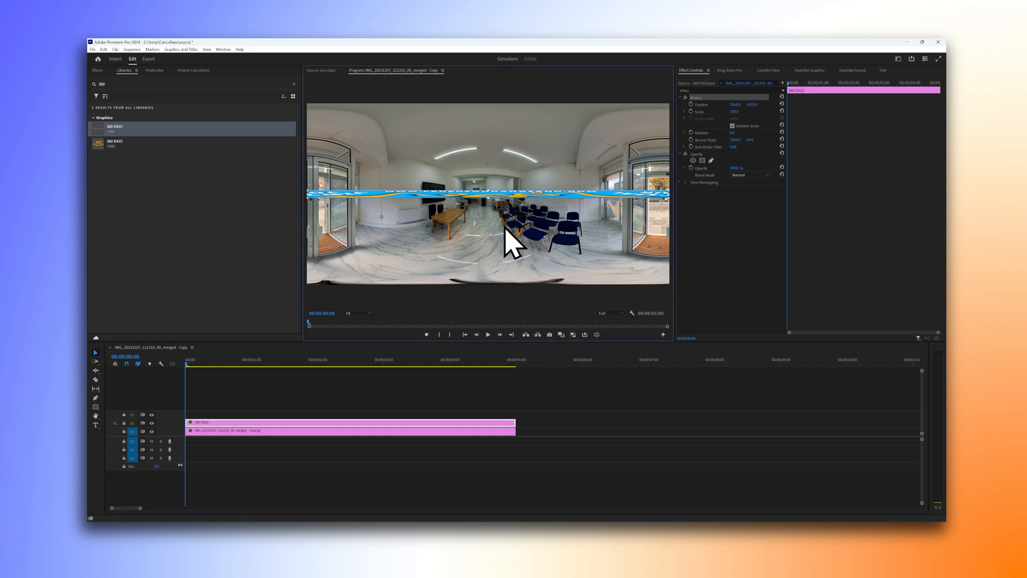
drag(507, 269, 506, 277)
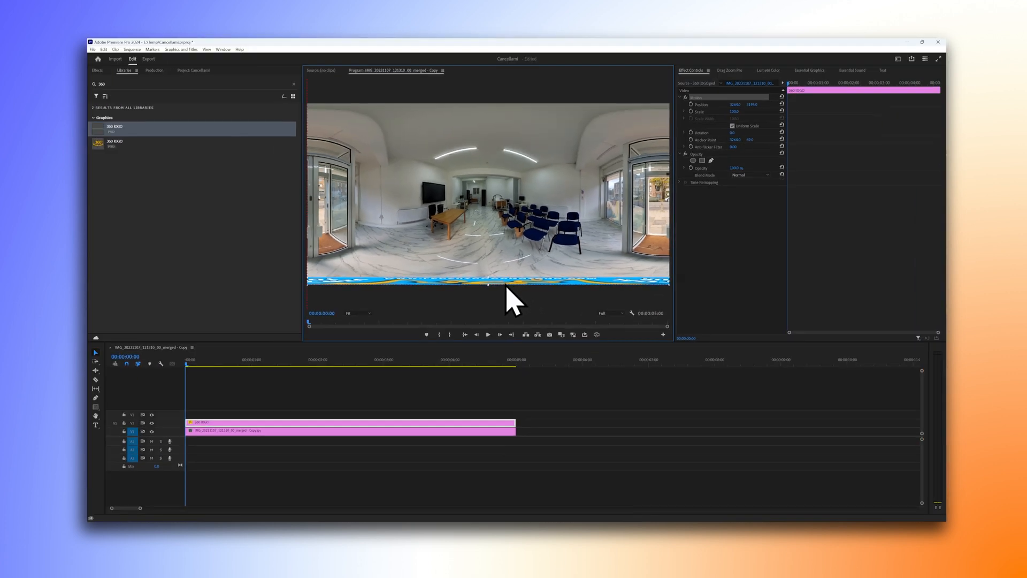
click(361, 313)
click(355, 365)
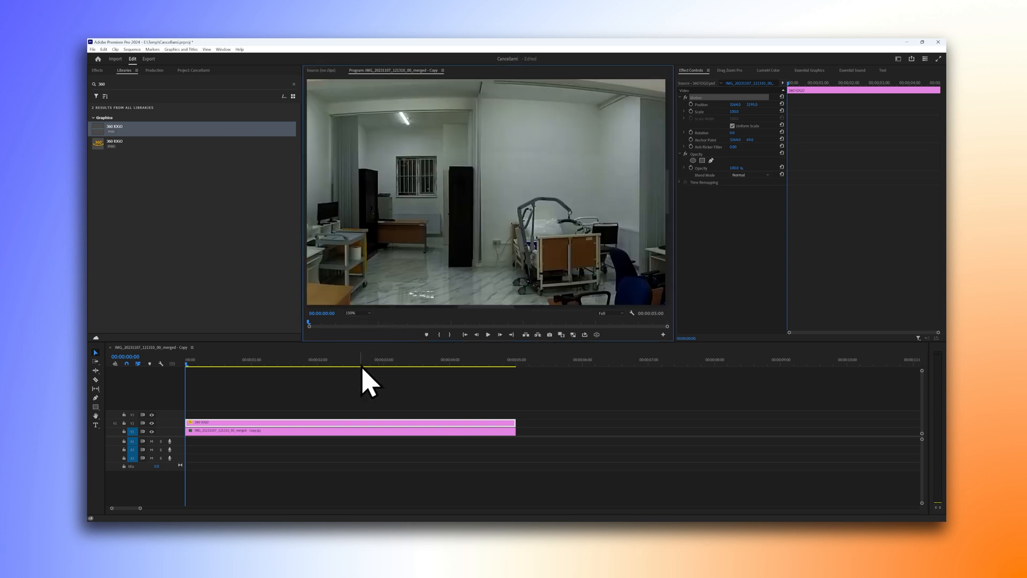
drag(668, 195, 671, 289)
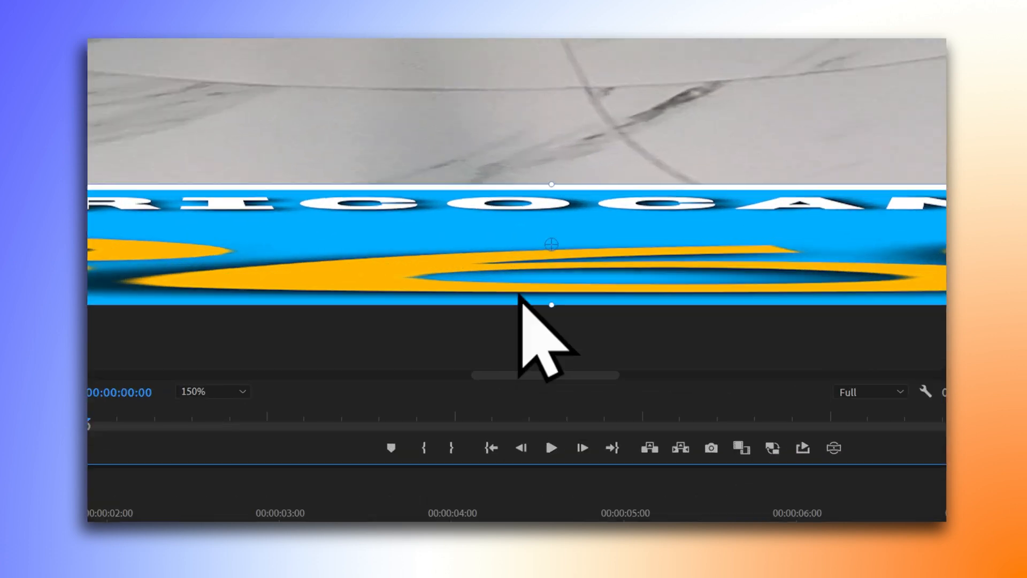
click(241, 391)
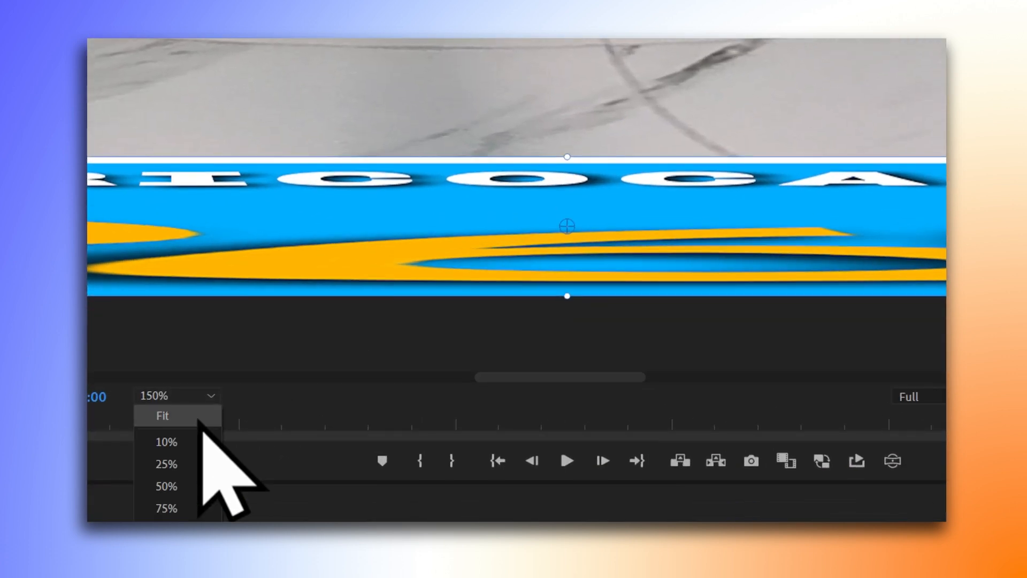
click(201, 419)
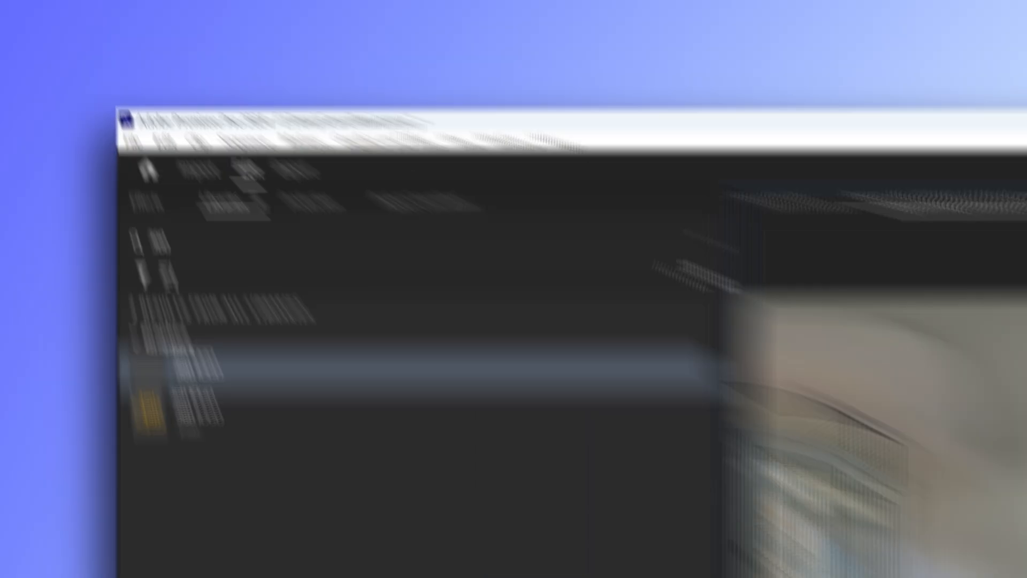
Set up an H.264 export with the Match Source - Adaptive High Bitrate preset, enabling Use Maximum Render Quality and Render at Maximum Depth.
click(148, 59)
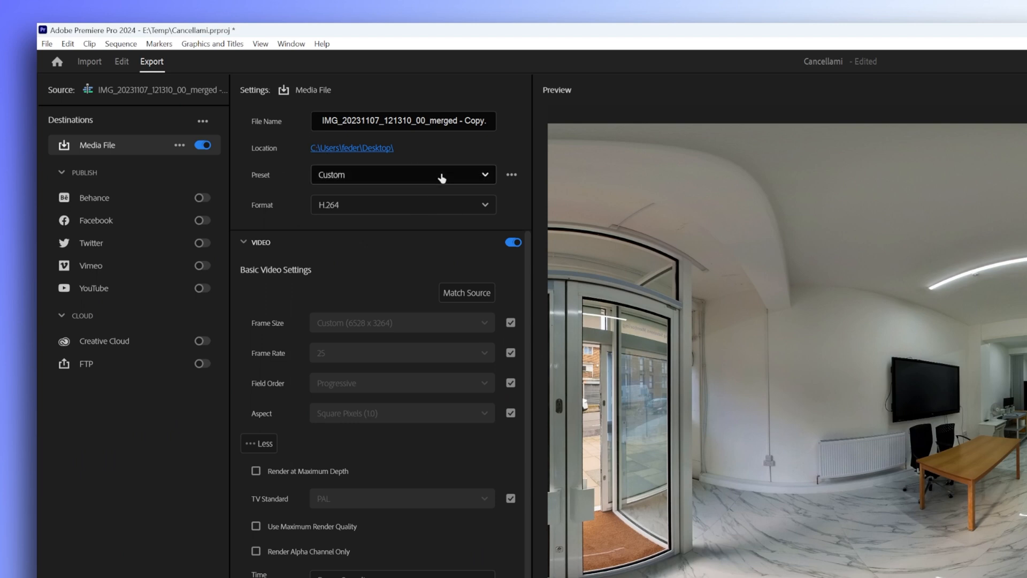
click(442, 178)
scroll(477, 321, down, 2)
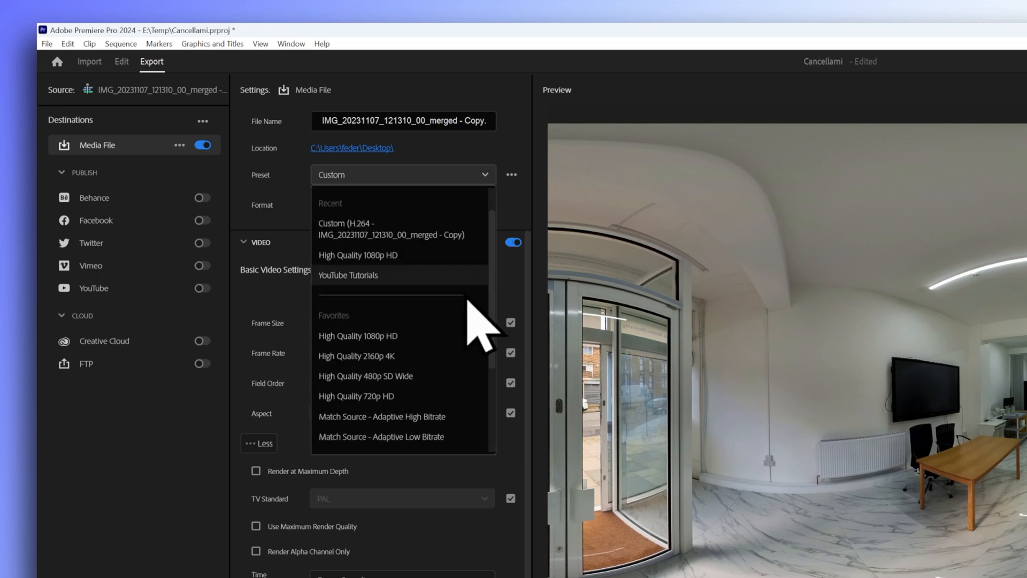
click(459, 423)
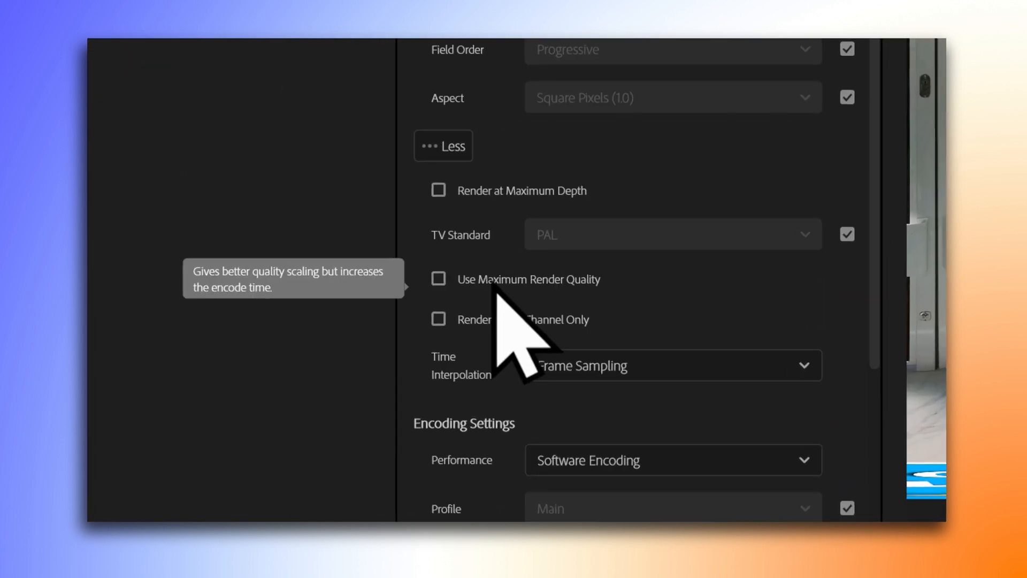
click(496, 285)
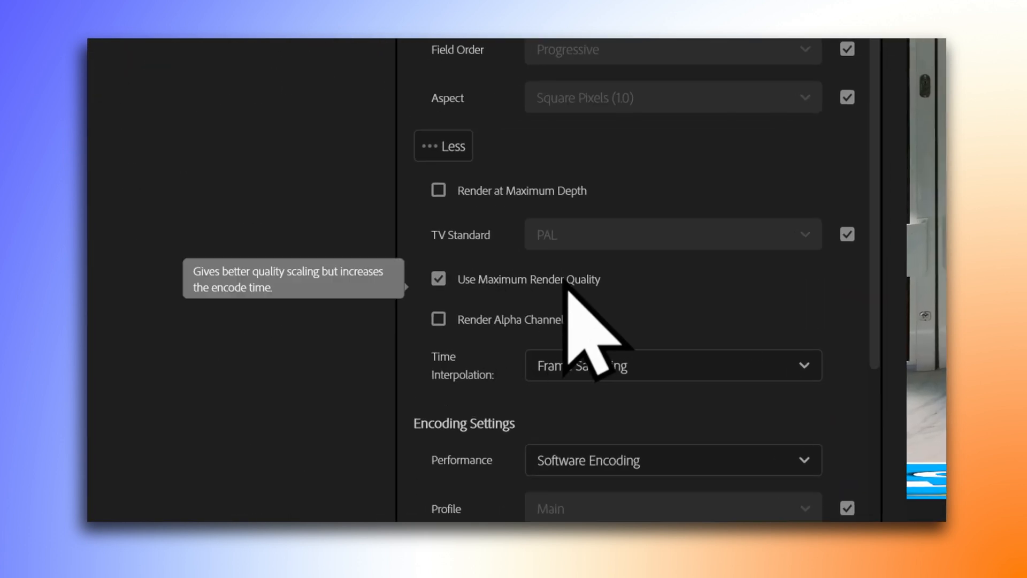
click(474, 190)
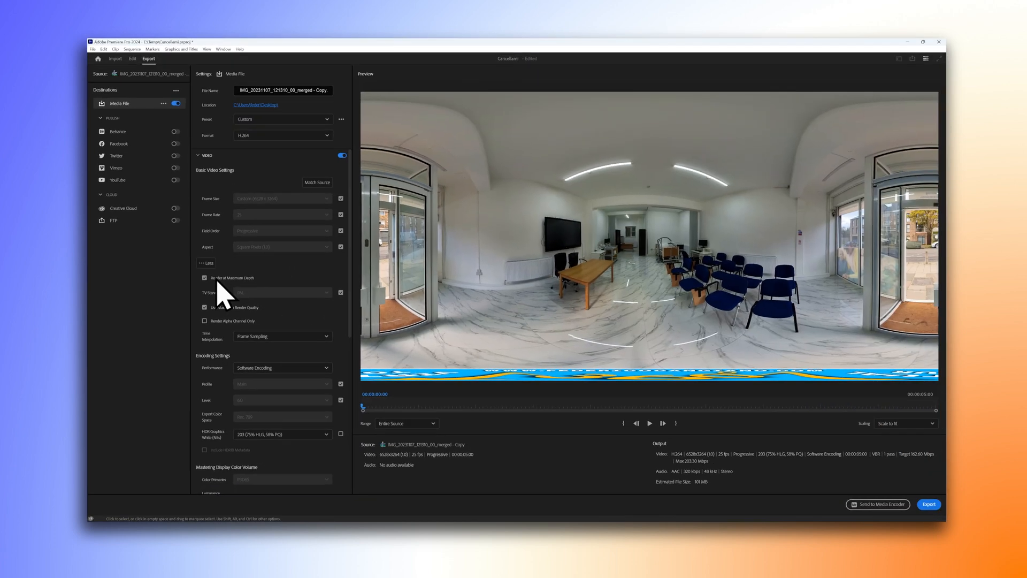
Enable Video Is VR and export the video under the name Video 360 da foto 360.
scroll(350, 356, down, 3)
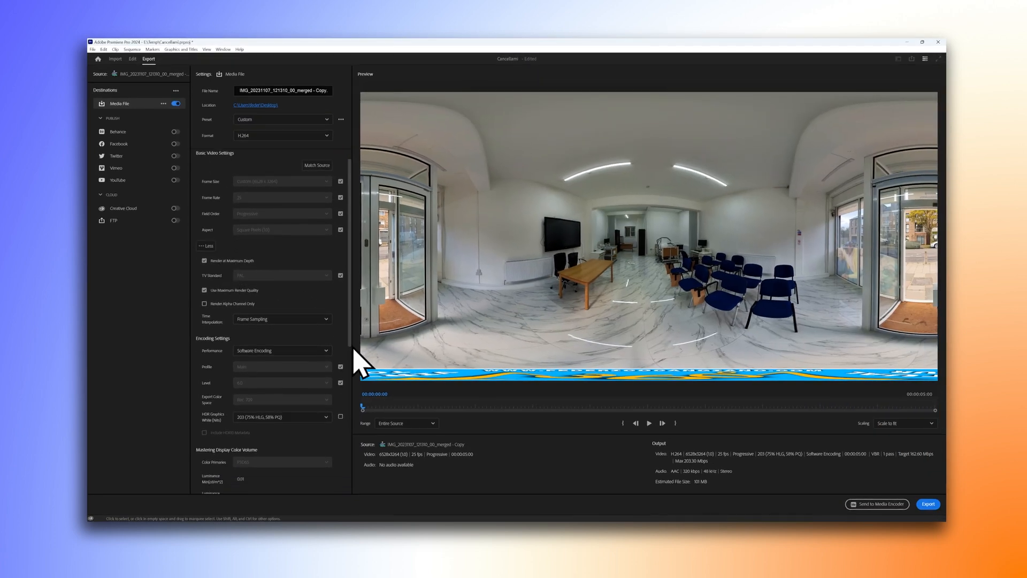
scroll(347, 465, down, 4)
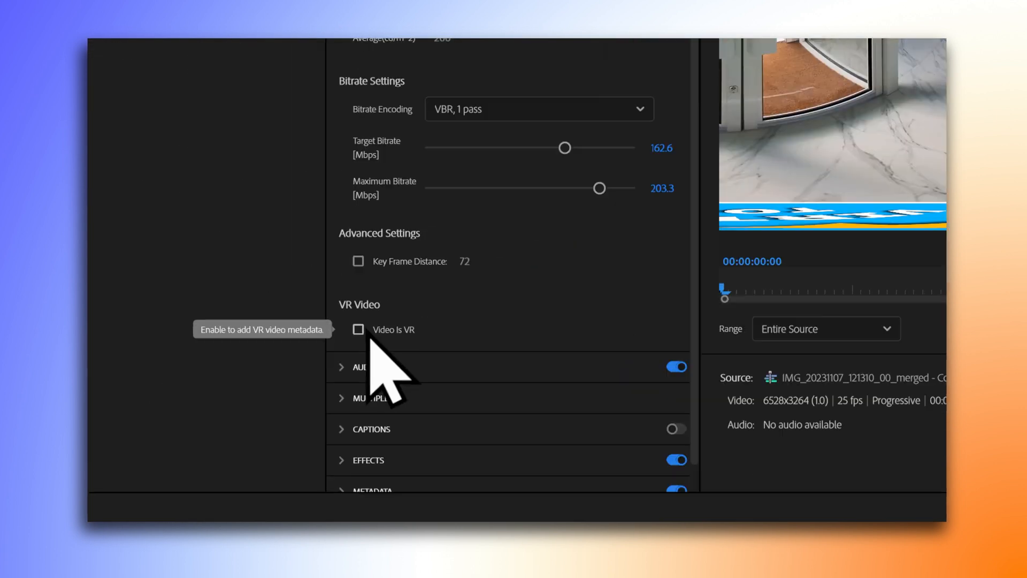
click(439, 280)
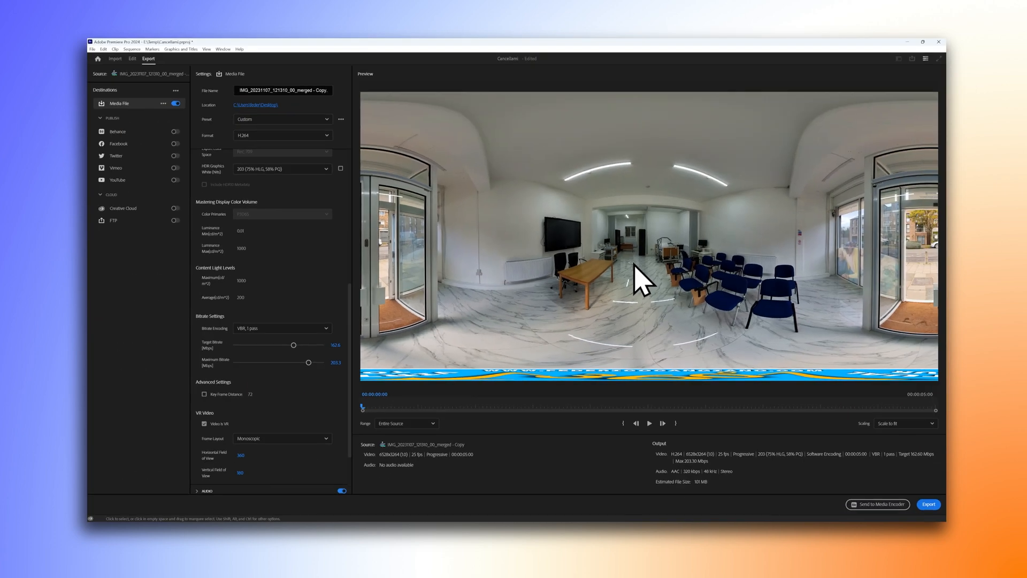
click(308, 90)
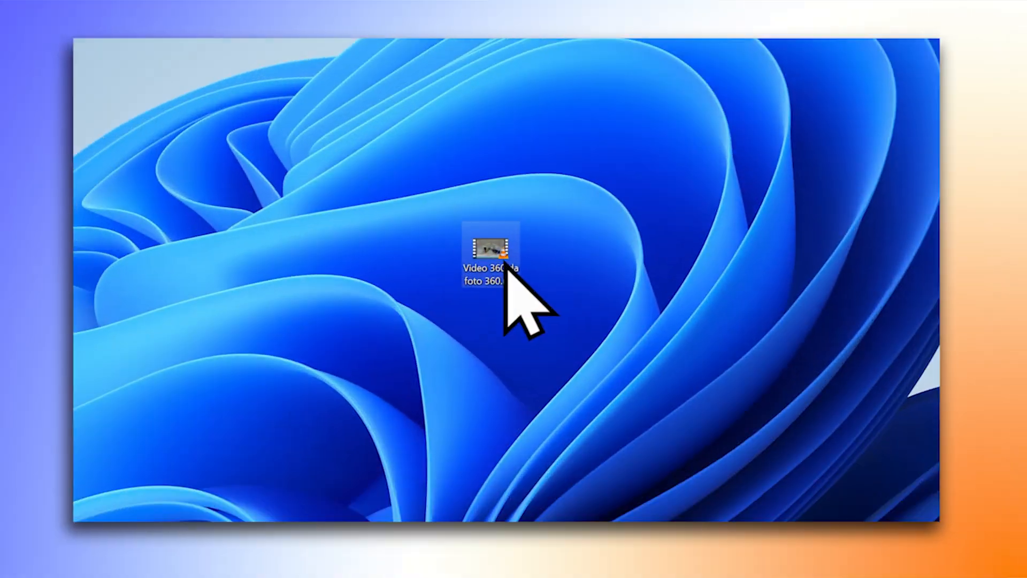
Open the exported file Video 360 da foto 360.mp4 from the desktop for playback in VLC media player.
click(502, 246)
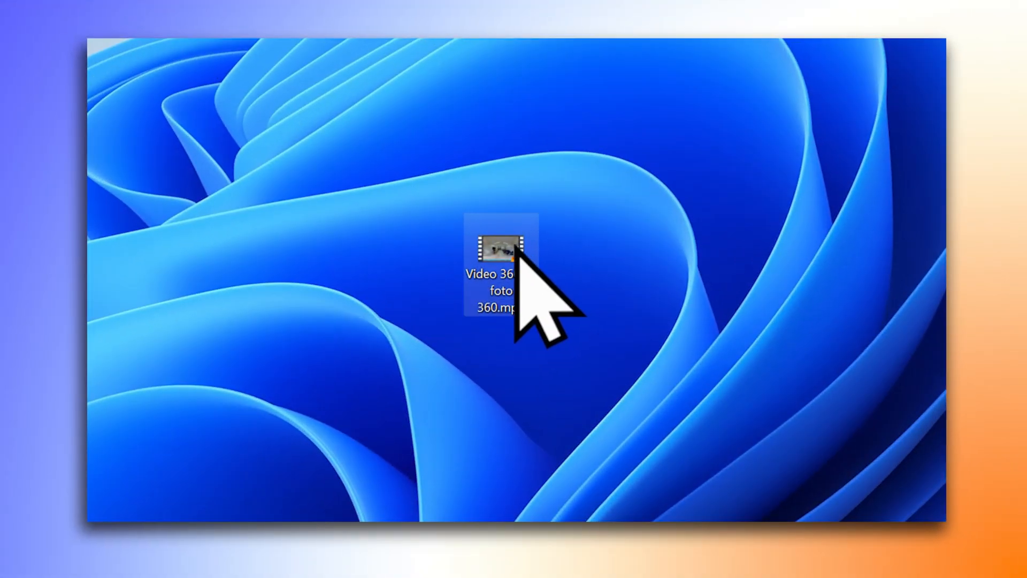
double_click(515, 247)
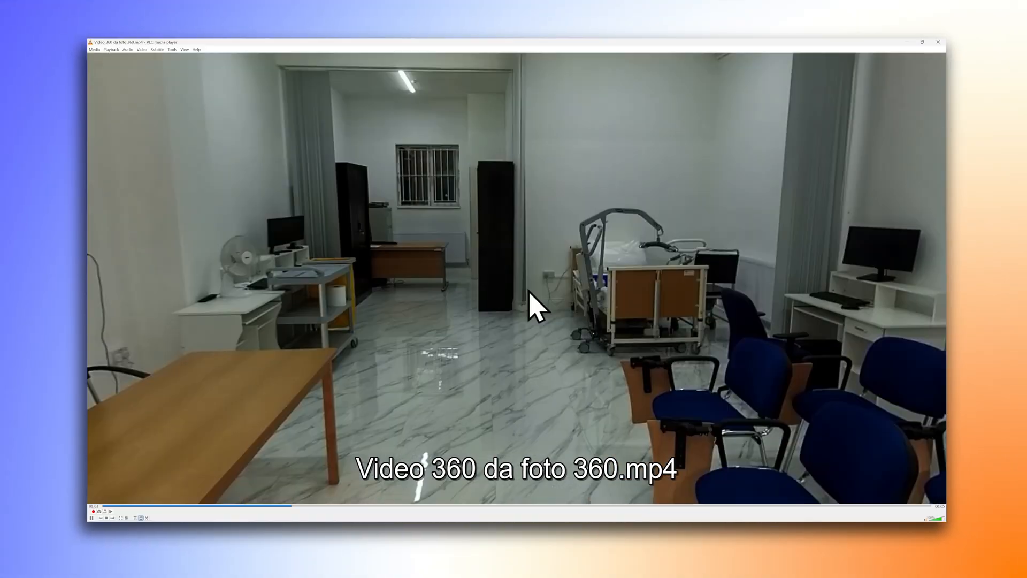